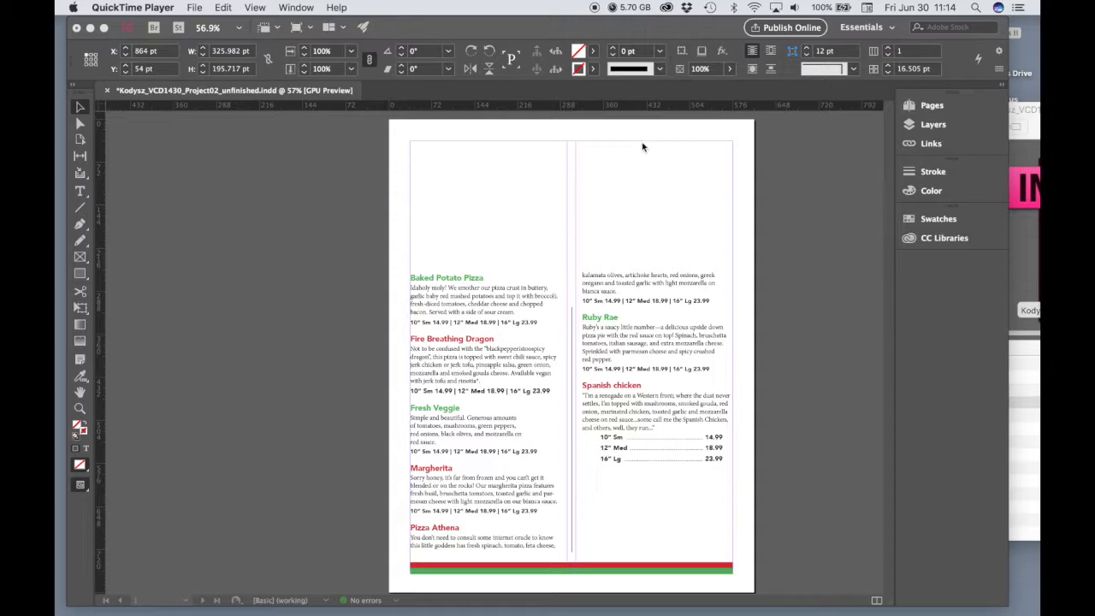
Set the stroke weight of the red line at the foot of the page to 30 pt.
{"action": "left_click", "coordinate": [596, 149]}
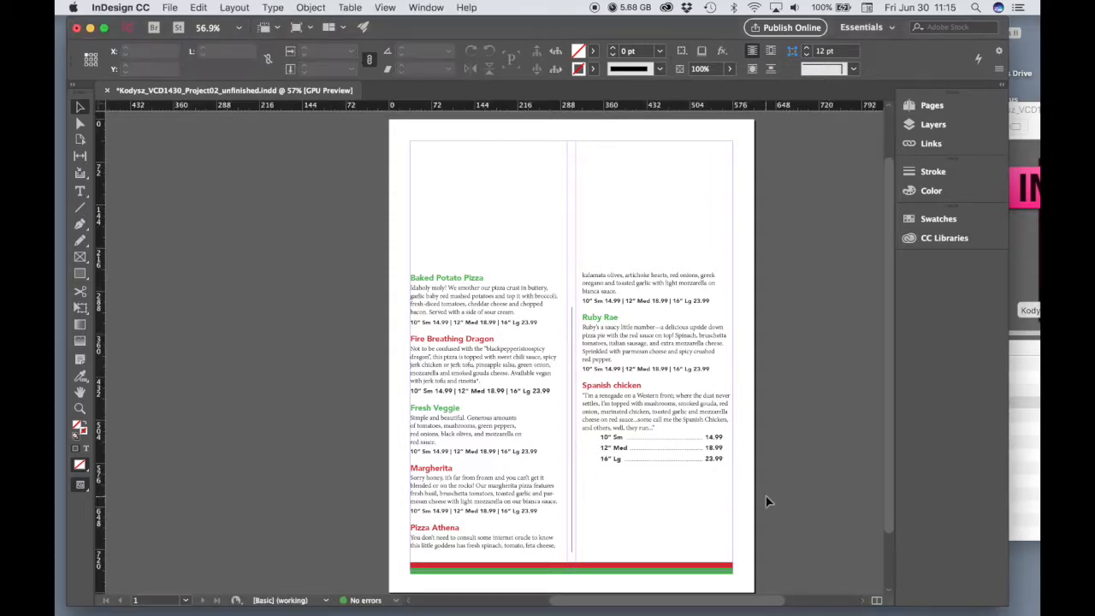
{"action": "left_click", "coordinate": [587, 566]}
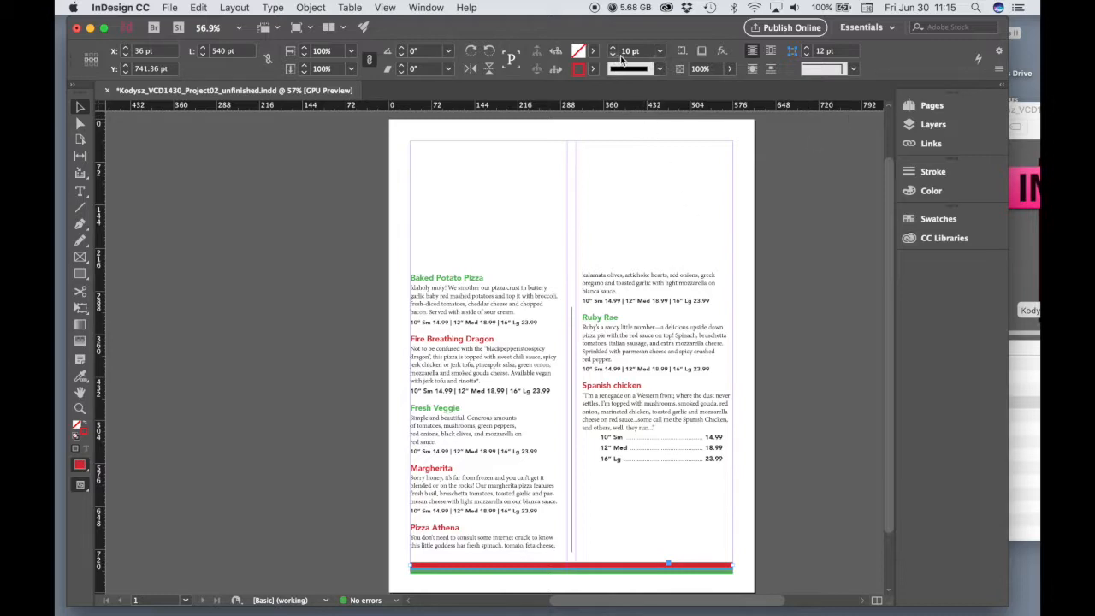
{"action": "left_click", "coordinate": [660, 55]}
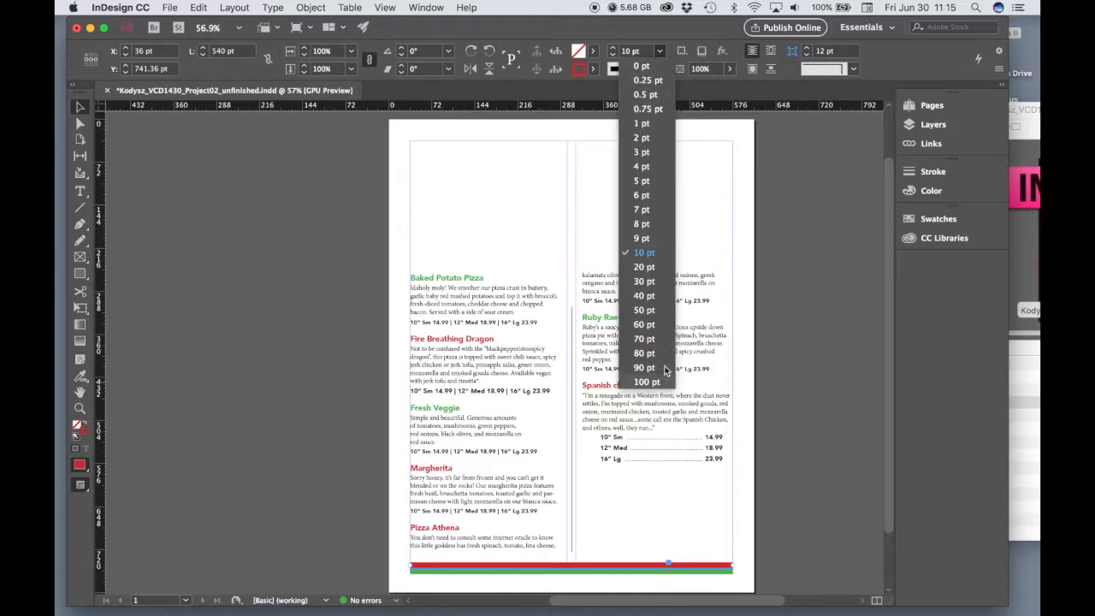
{"action": "left_click", "coordinate": [641, 306]}
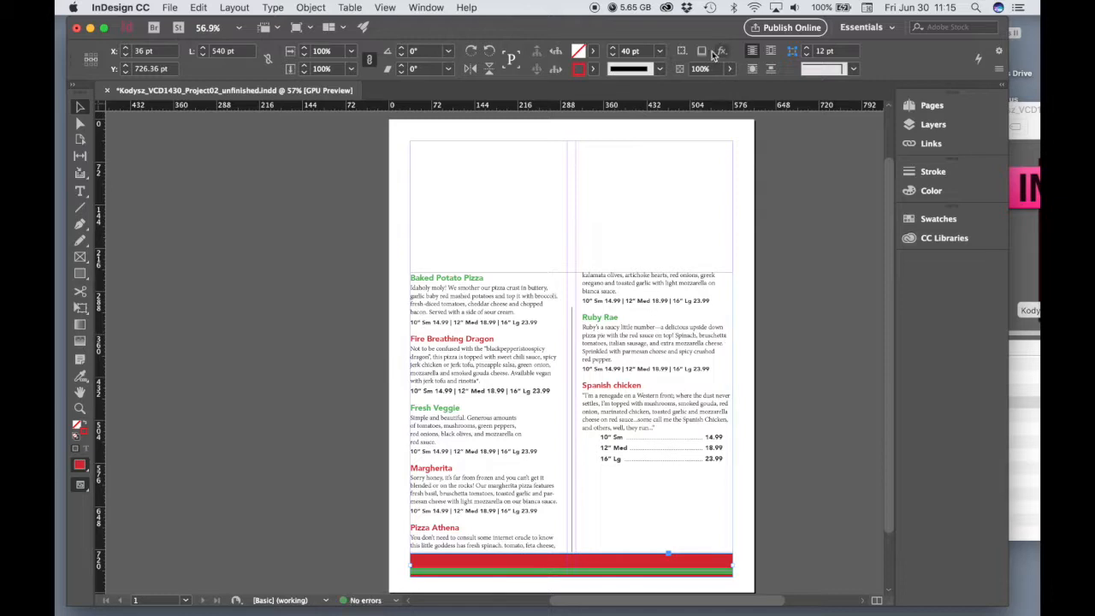
{"action": "left_click", "coordinate": [660, 53]}
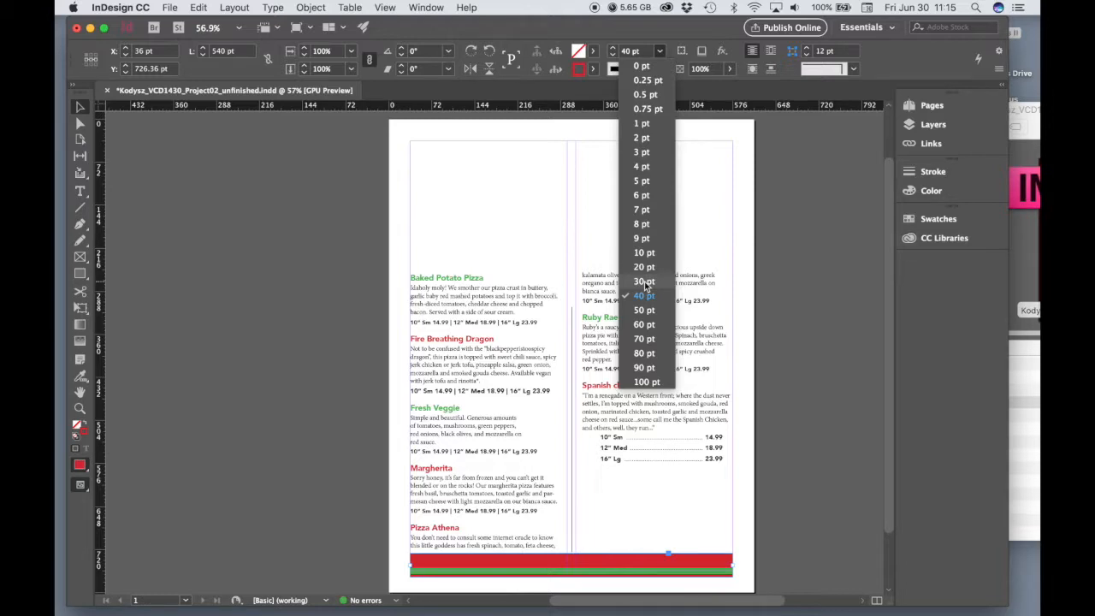
{"action": "left_click", "coordinate": [645, 282]}
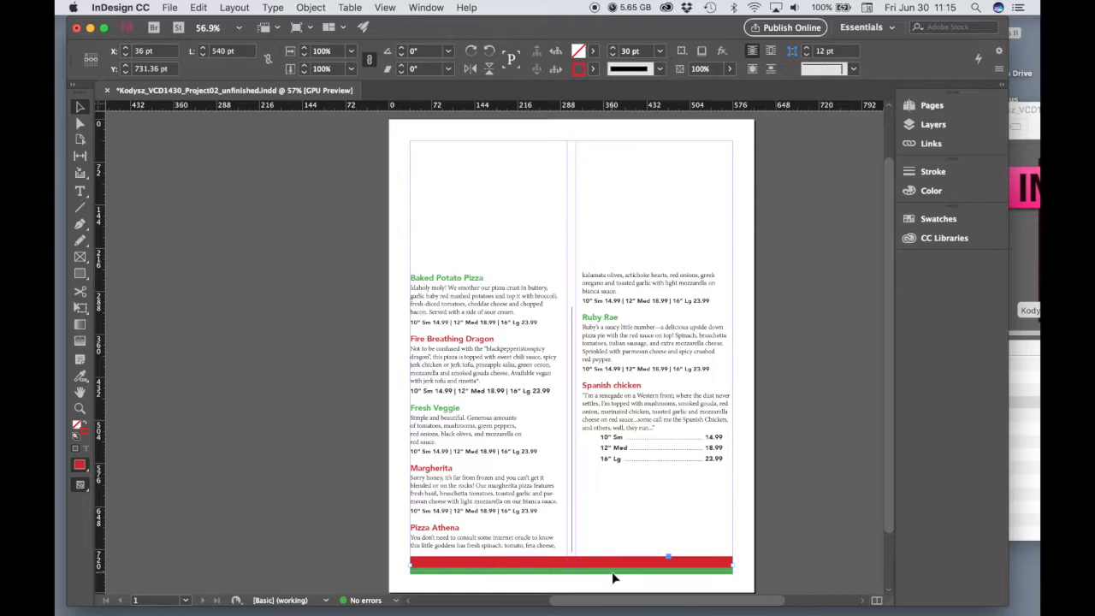
Change the red line's stroke type to Dashed and deselect it.
{"action": "left_click", "coordinate": [931, 171]}
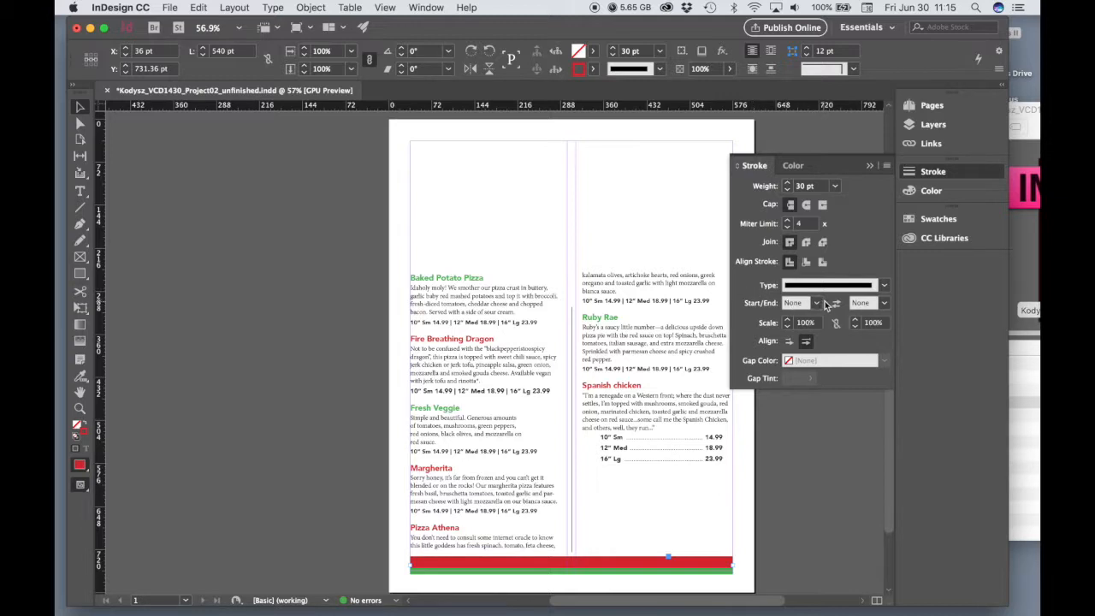
{"action": "left_click", "coordinate": [884, 285]}
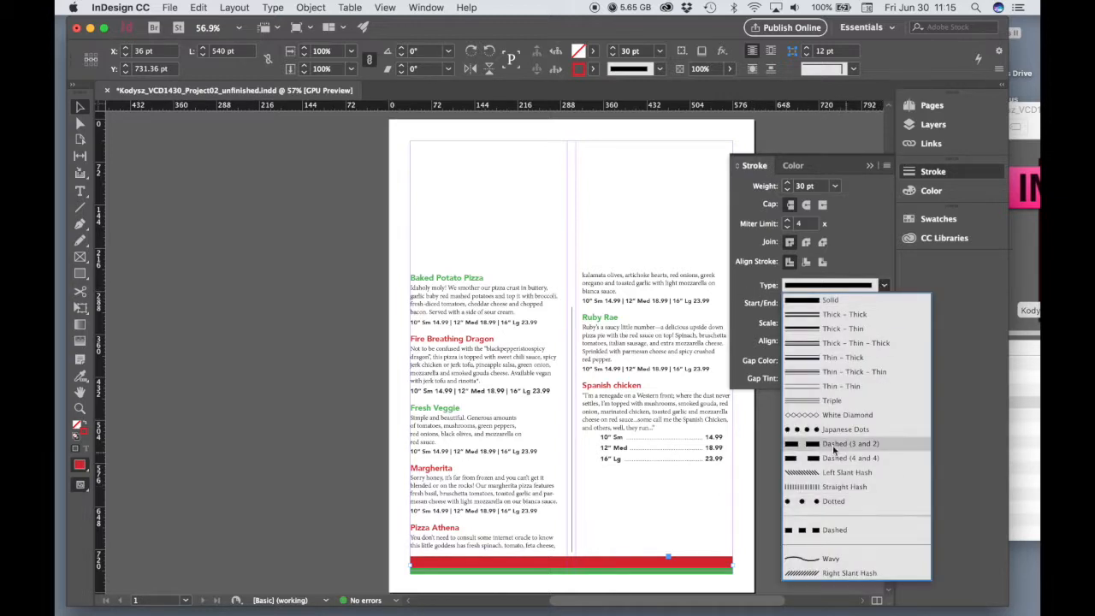
{"action": "left_click", "coordinate": [823, 533]}
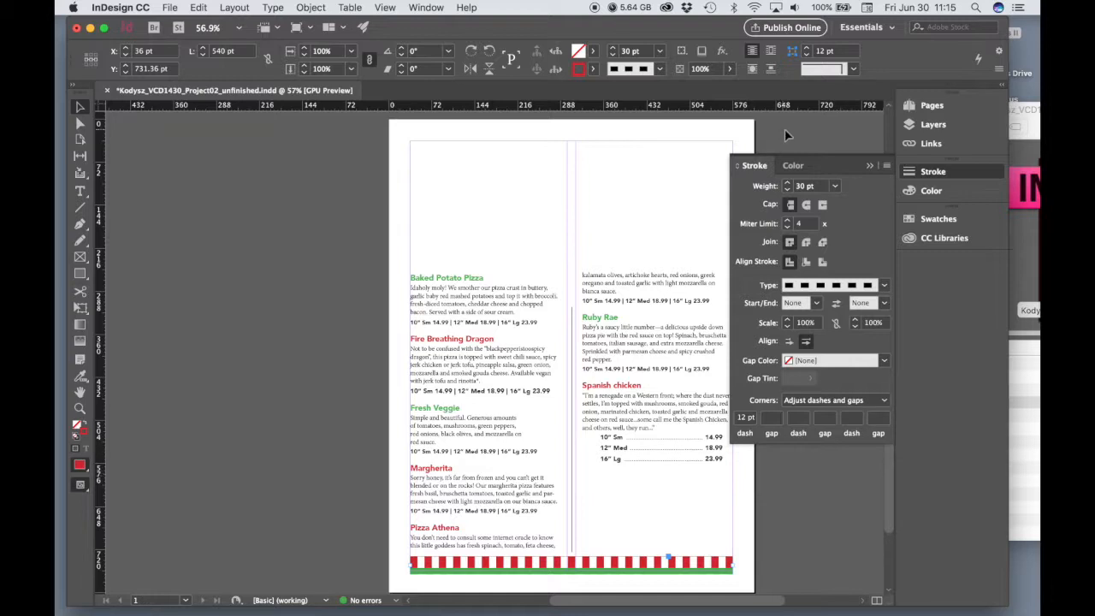
{"action": "left_click", "coordinate": [931, 172]}
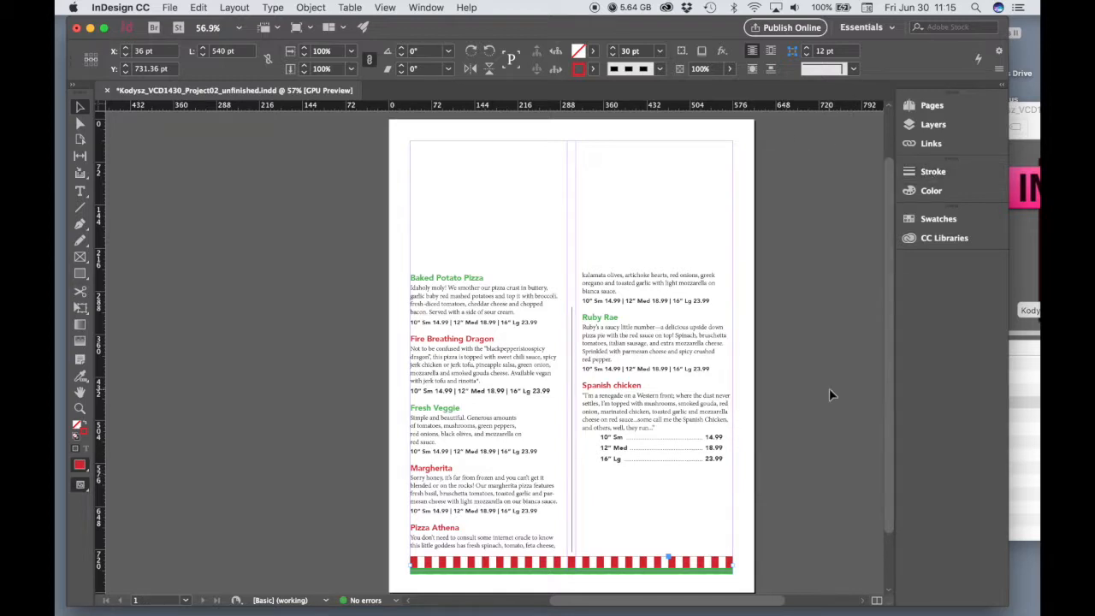
{"action": "left_click", "coordinate": [822, 526]}
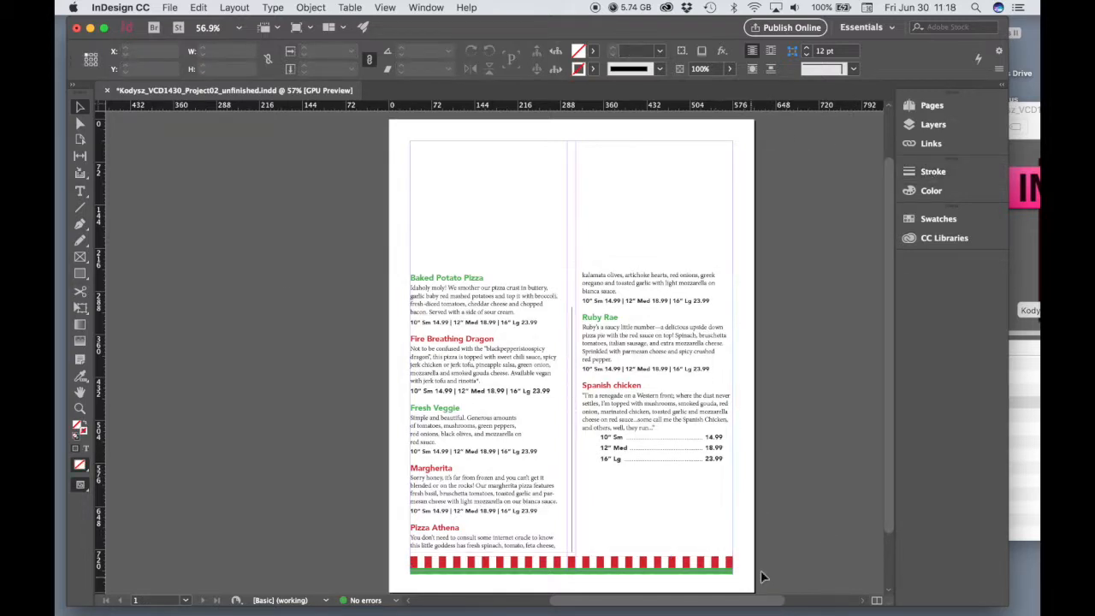
Group the dashed red line with the green line beneath it.
{"action": "left_click", "coordinate": [715, 567]}
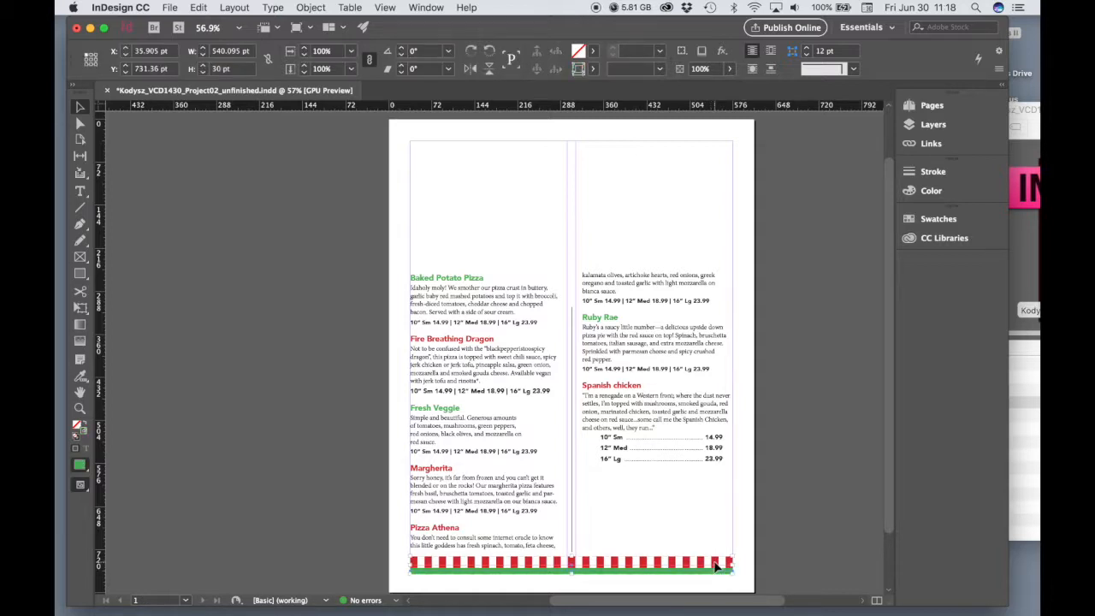
{"action": "right_click", "coordinate": [717, 567]}
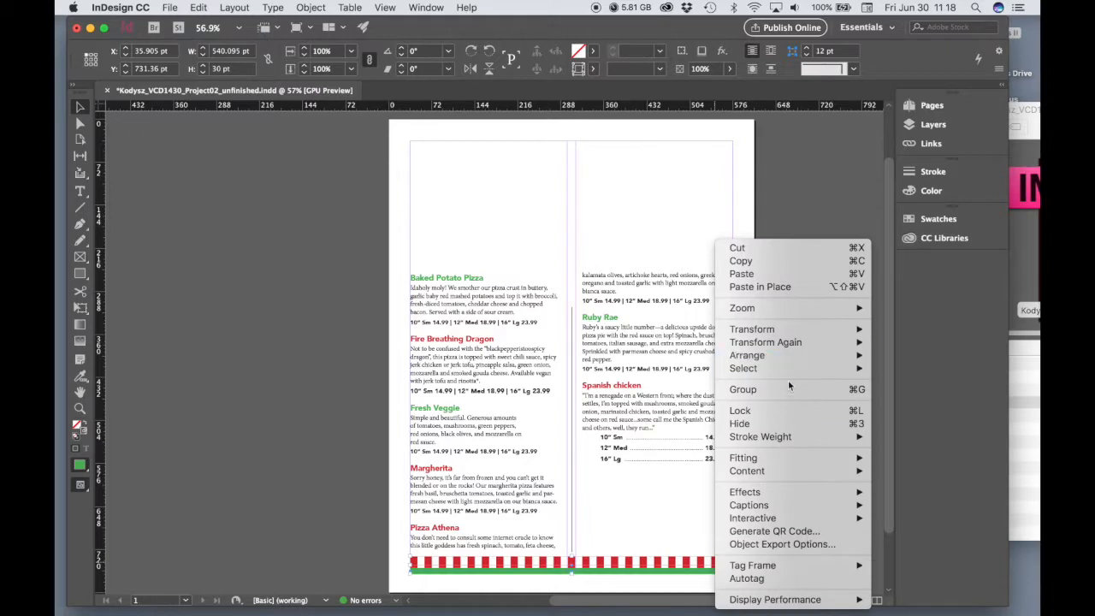
{"action": "left_click", "coordinate": [757, 390]}
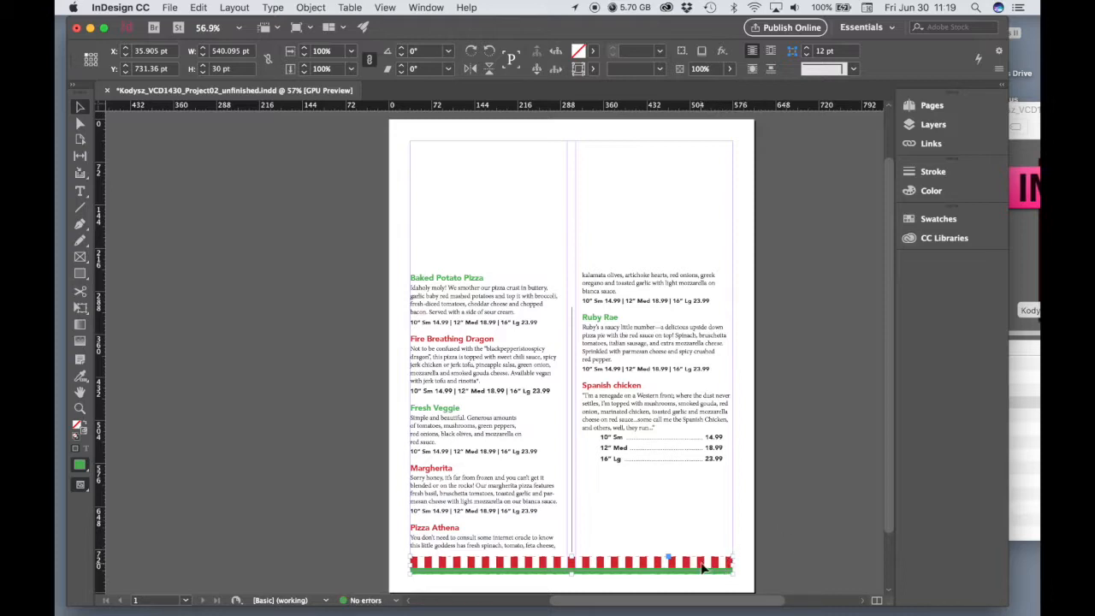
Duplicate the striped border group, align the copy with the page's top margin at Y 36 pt, and rotate it 180°.
{"action": "left_click_drag", "start_coordinate": [702, 568], "coordinate": [701, 510]}
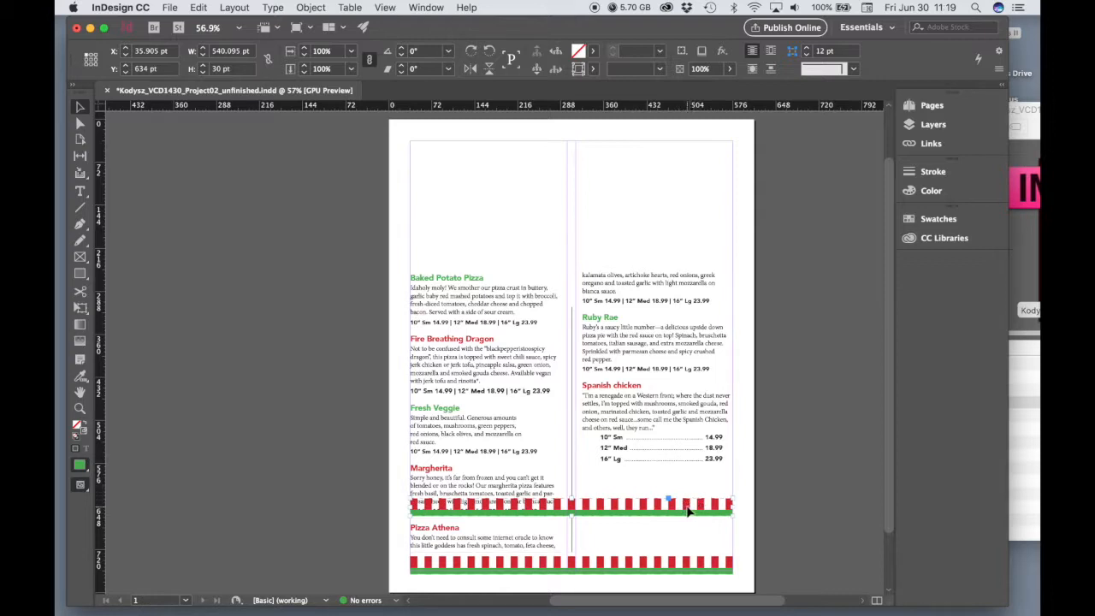
{"action": "left_click_drag", "start_coordinate": [686, 511], "coordinate": [687, 176]}
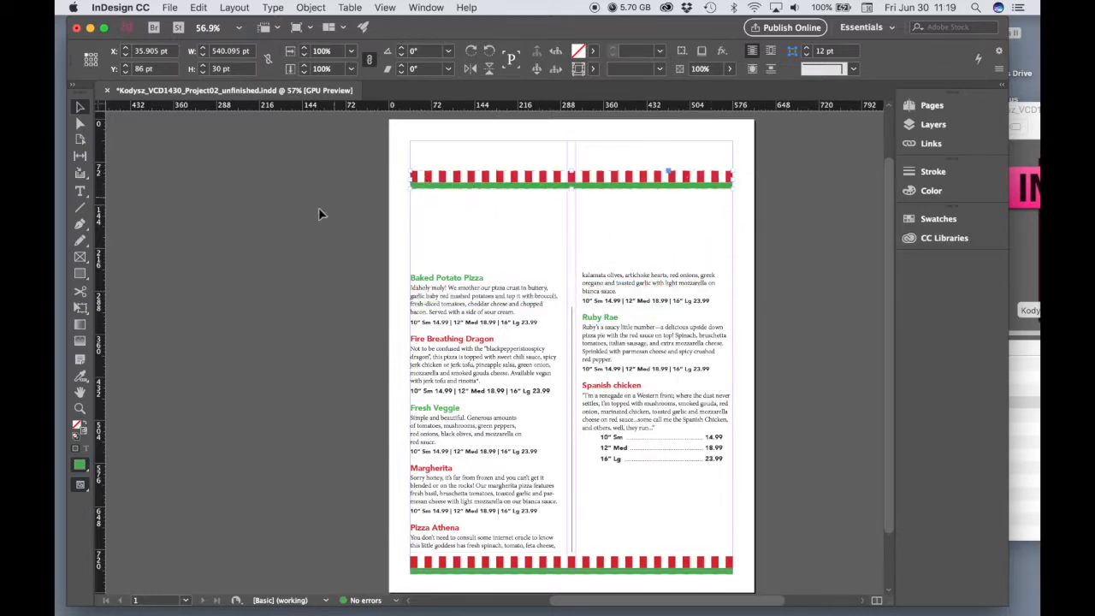
{"action": "left_click", "coordinate": [197, 7]}
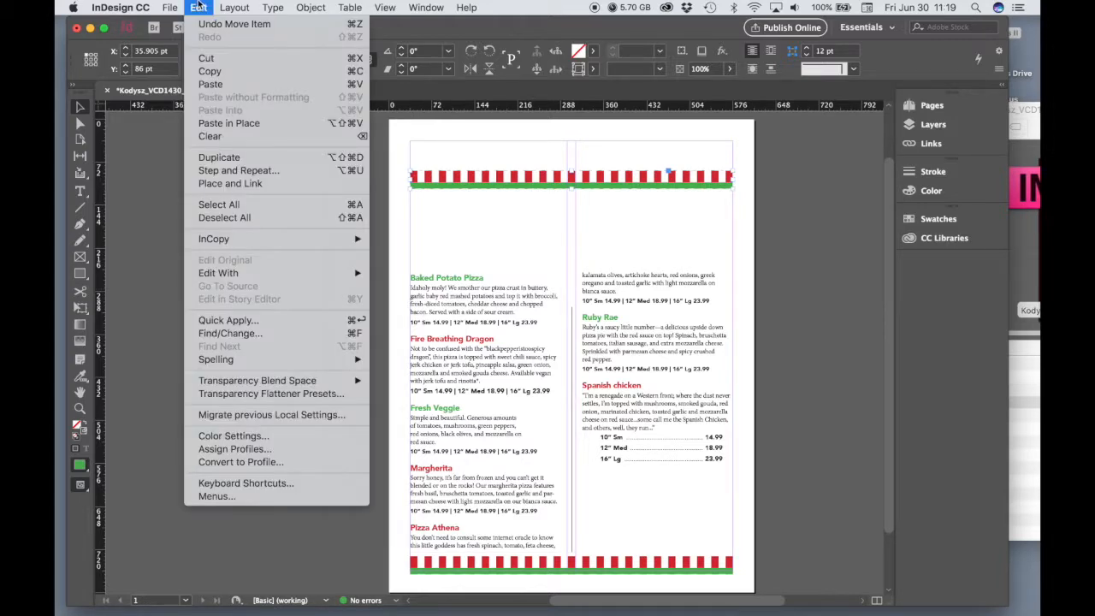
{"action": "left_click", "coordinate": [253, 126]}
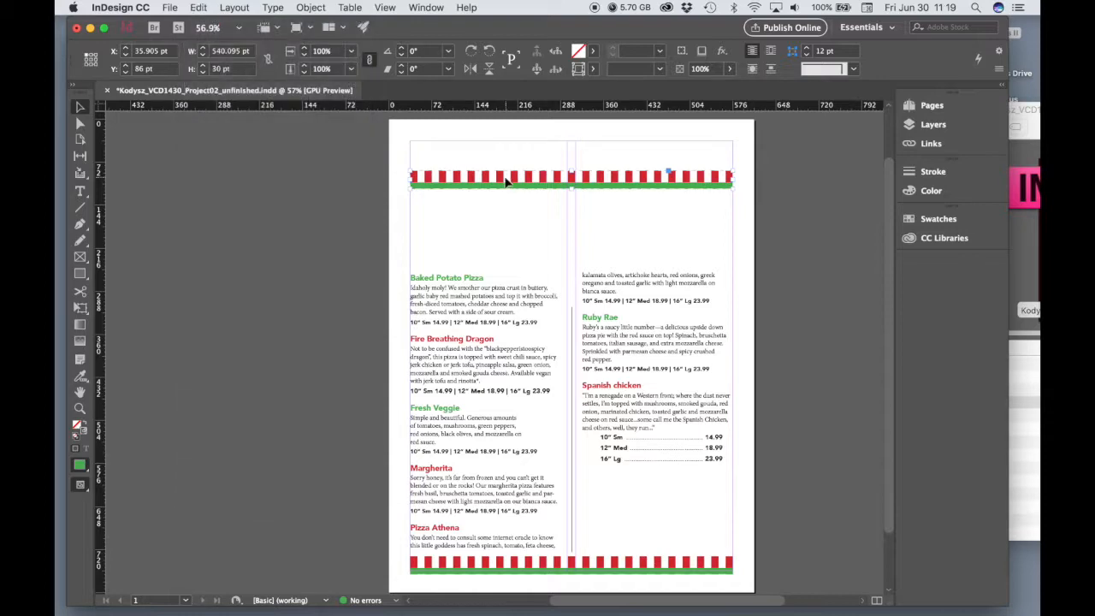
{"action": "left_click_drag", "start_coordinate": [505, 184], "coordinate": [503, 154]}
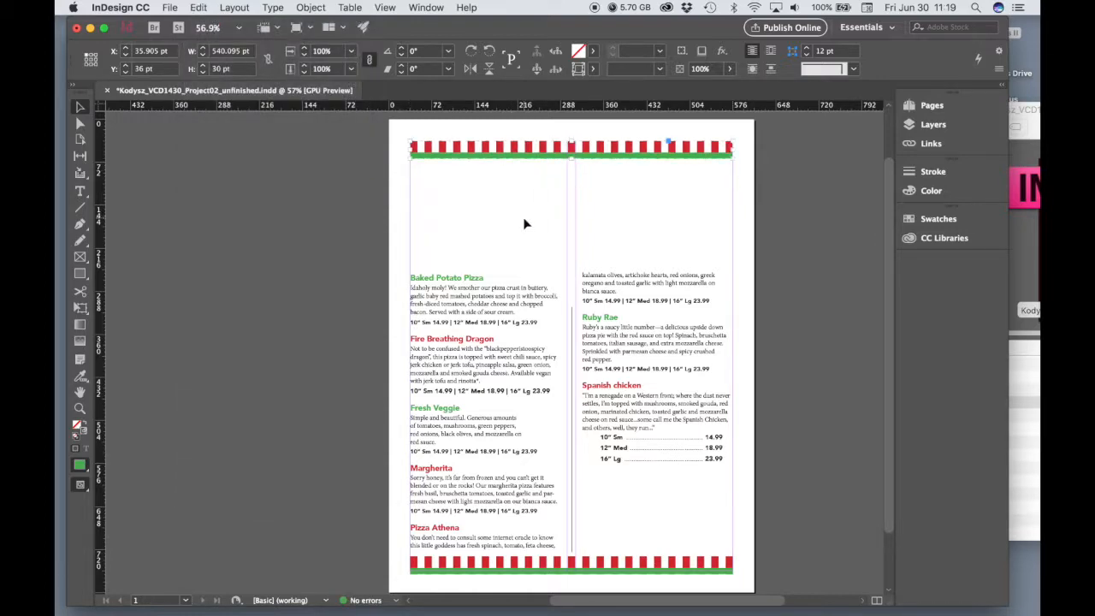
{"action": "left_click_drag", "start_coordinate": [406, 141], "coordinate": [758, 190]}
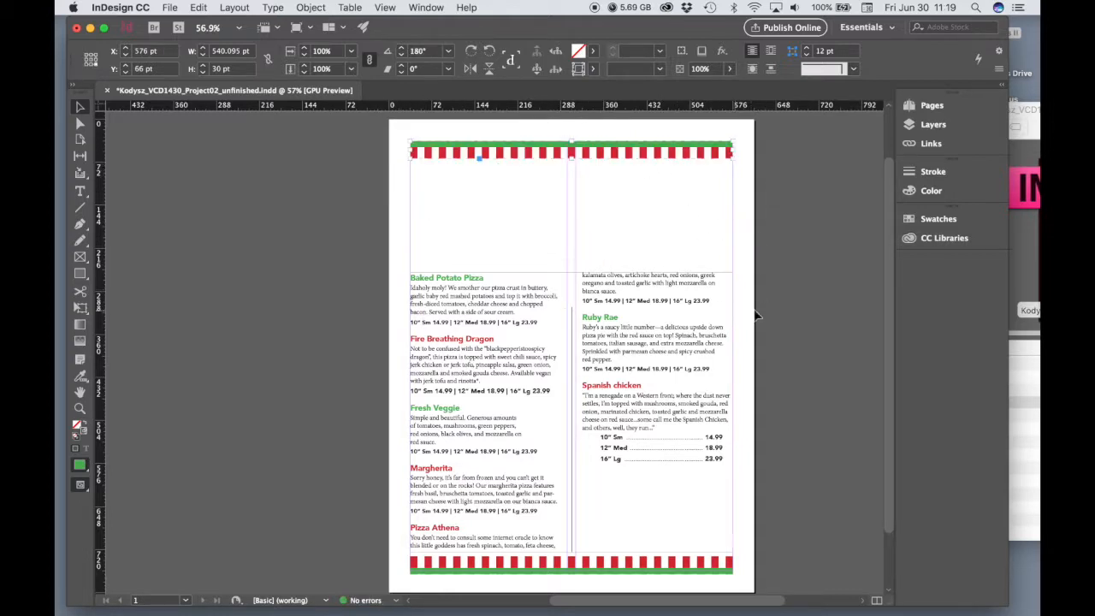
{"action": "left_click", "coordinate": [864, 466]}
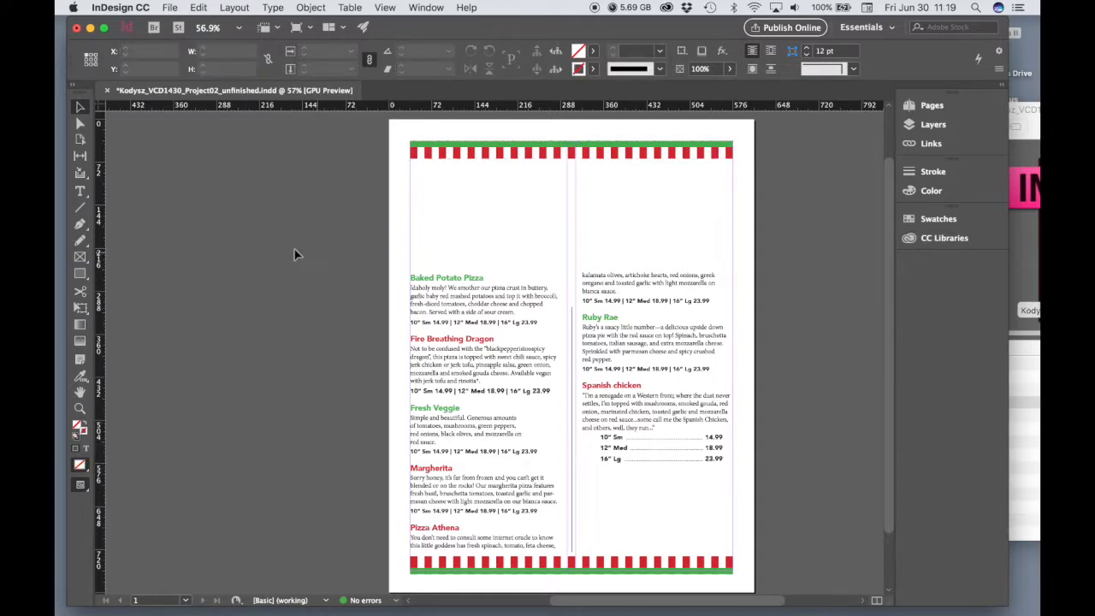
Draw a 540 pt horizontal line across both columns below the top border, with a 30 pt red stroke (C=15 M=100 Y=100).
{"action": "left_click", "coordinate": [82, 209]}
{"action": "left_click_drag", "start_coordinate": [411, 220], "coordinate": [736, 224]}
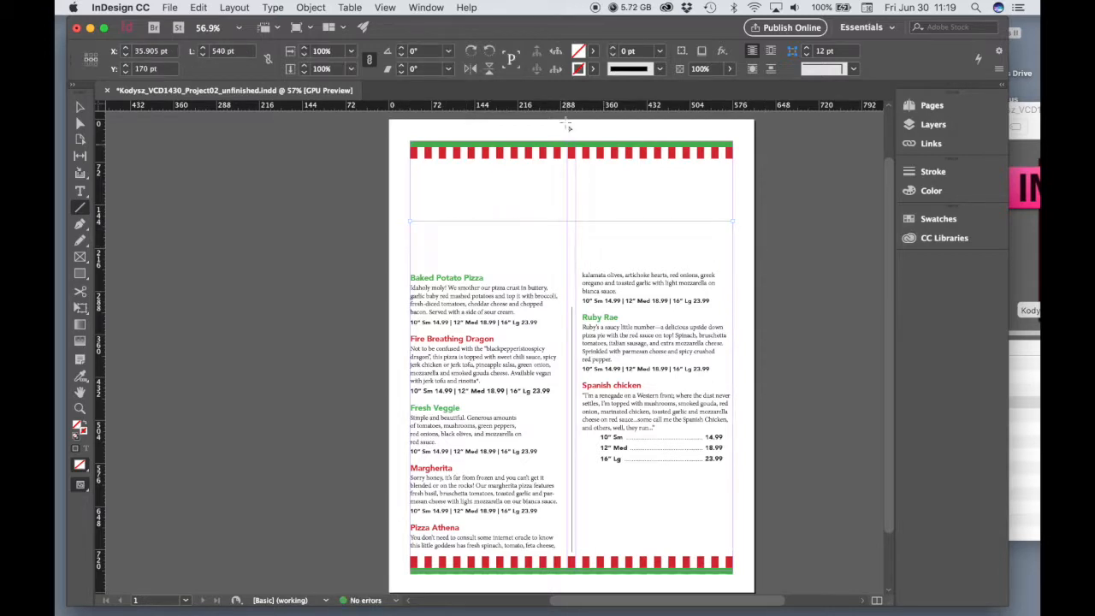
{"action": "left_click", "coordinate": [595, 69]}
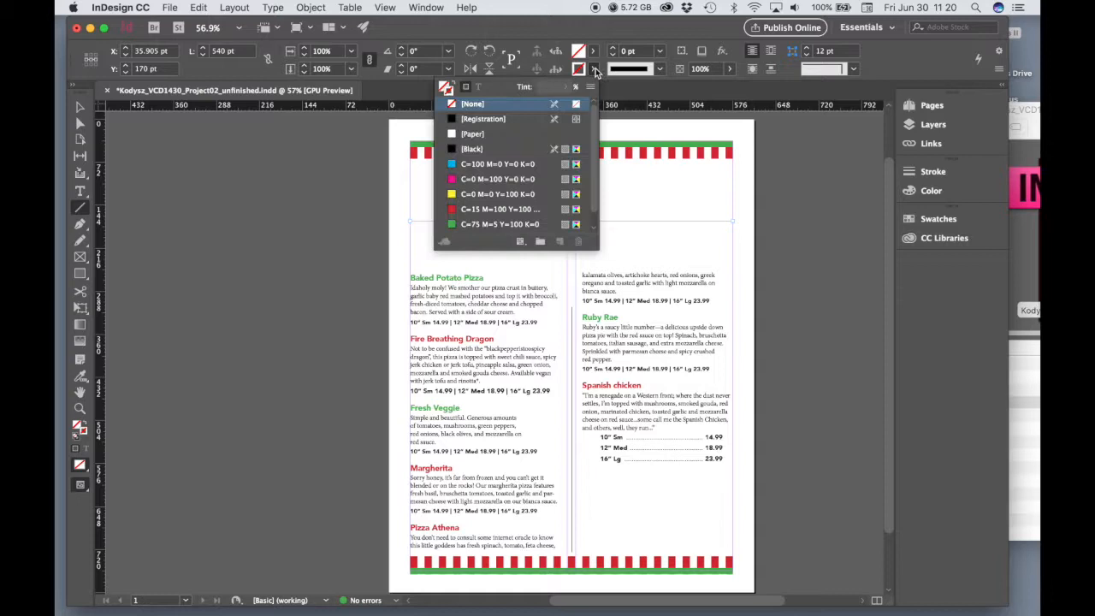
{"action": "left_click", "coordinate": [501, 209]}
{"action": "left_click", "coordinate": [661, 51]}
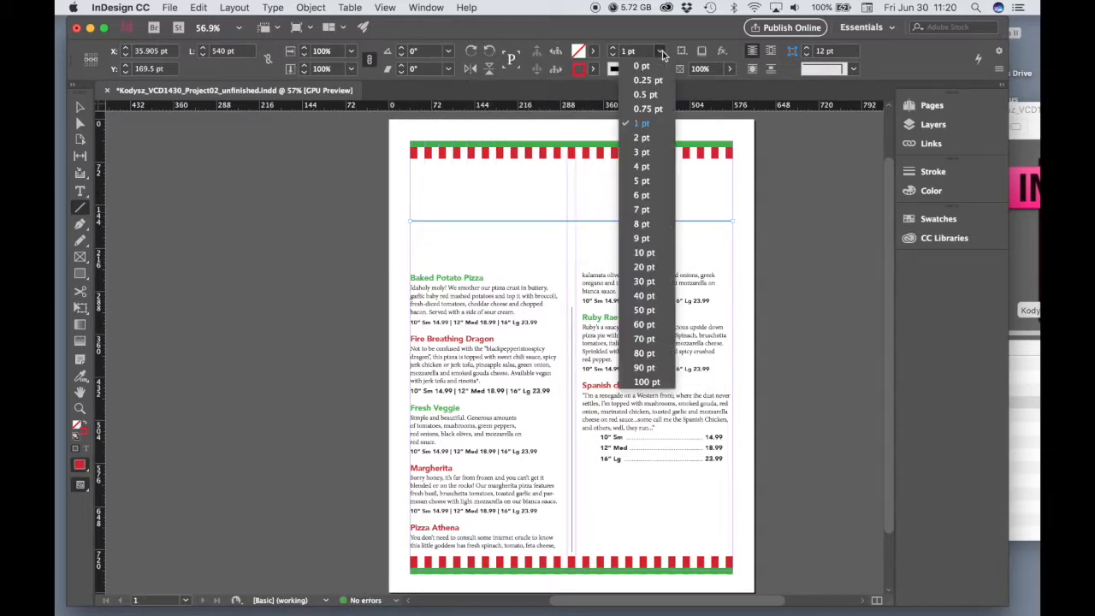
{"action": "left_click", "coordinate": [645, 281]}
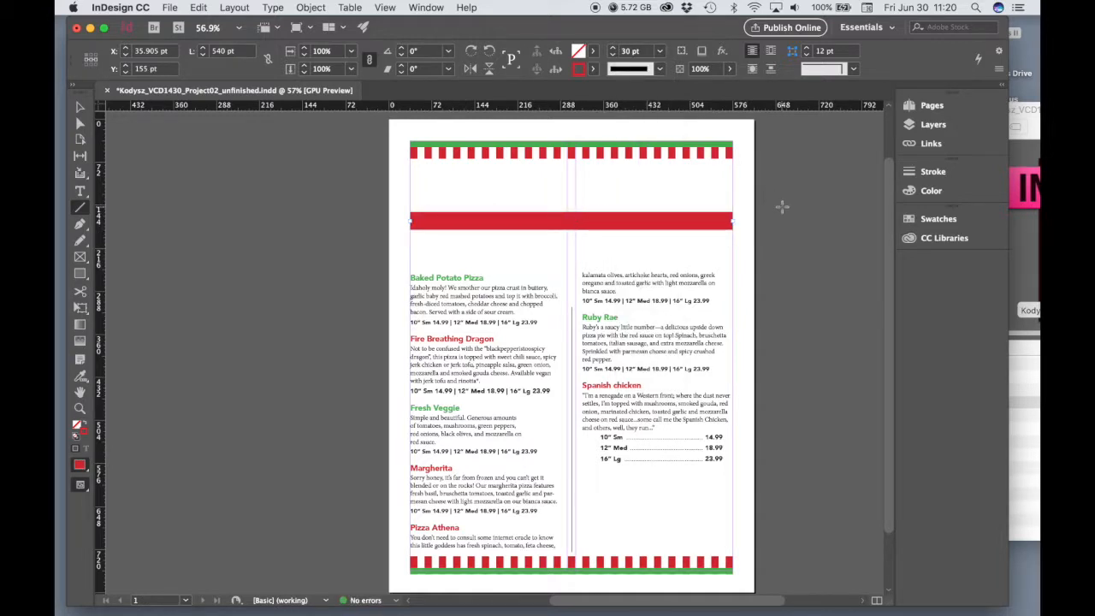
Try the Thick - Thin - Thick, White Diamond and Dotted stroke types on the new red line, and delete the line.
{"action": "left_click", "coordinate": [912, 172]}
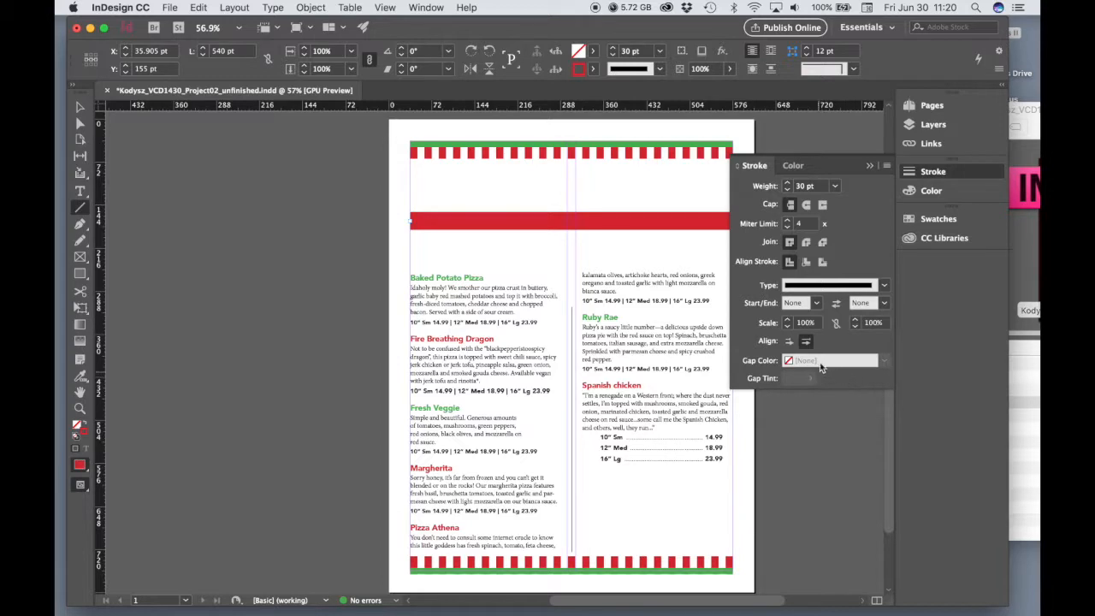
{"action": "left_click", "coordinate": [884, 286]}
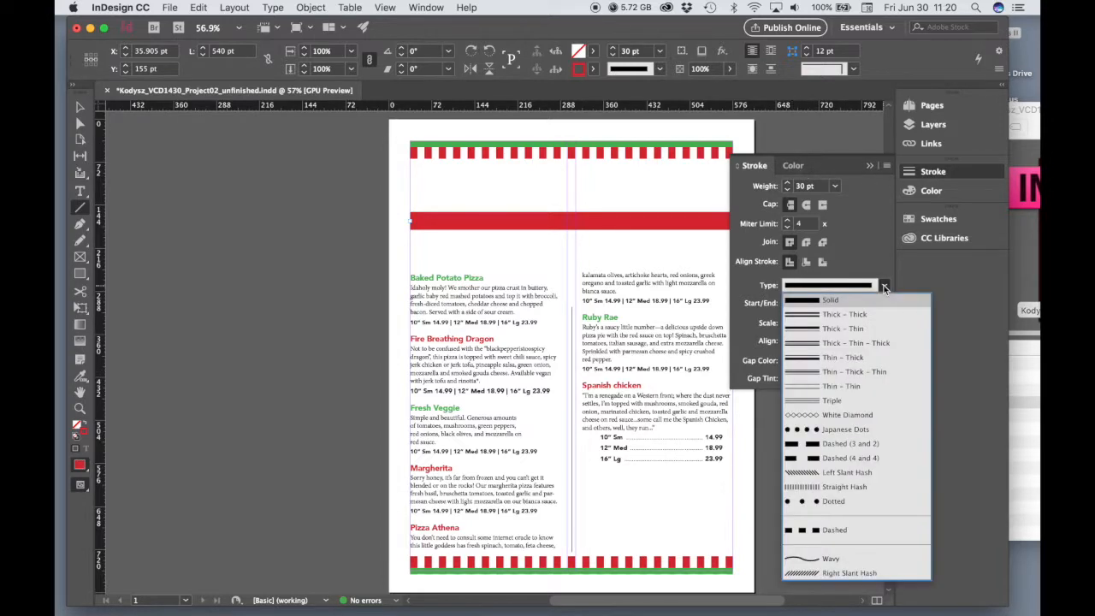
{"action": "left_click", "coordinate": [801, 349]}
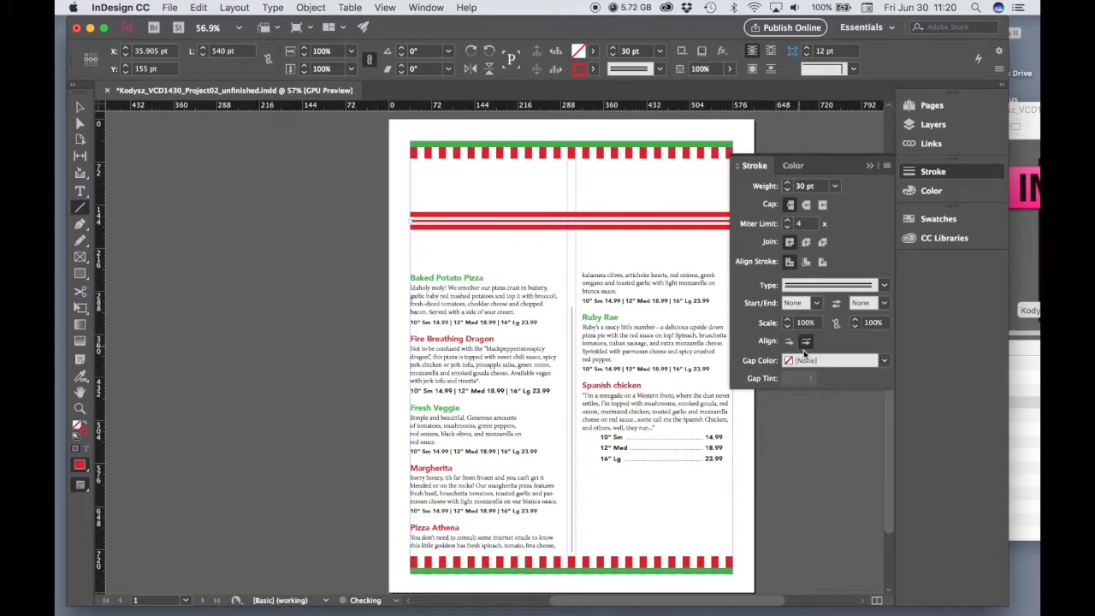
{"action": "left_click", "coordinate": [885, 285]}
{"action": "left_click", "coordinate": [819, 415]}
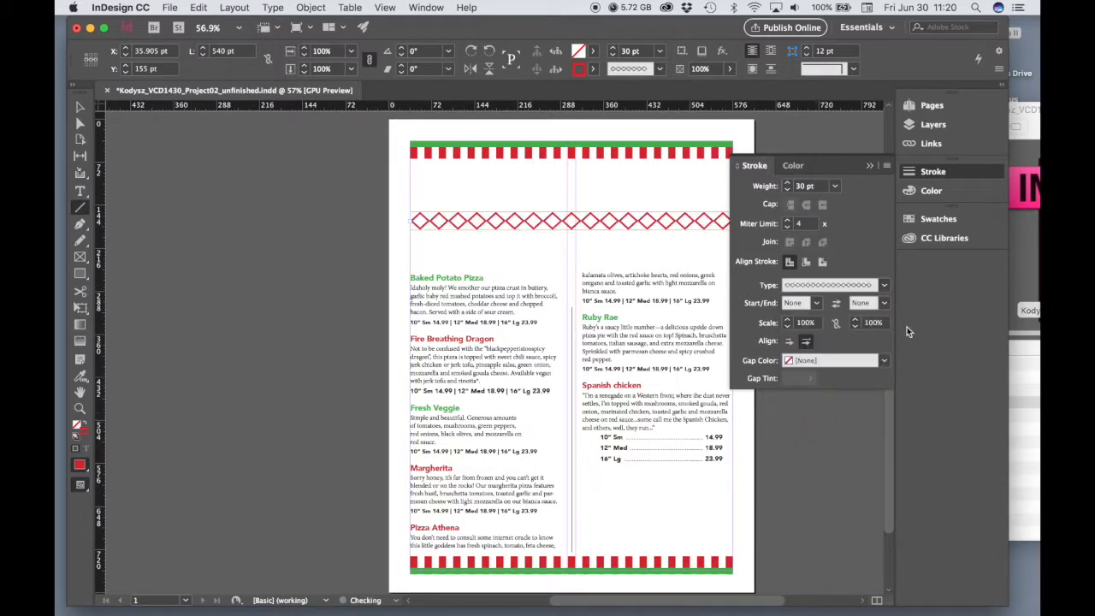
{"action": "left_click", "coordinate": [884, 286]}
{"action": "left_click", "coordinate": [822, 501]}
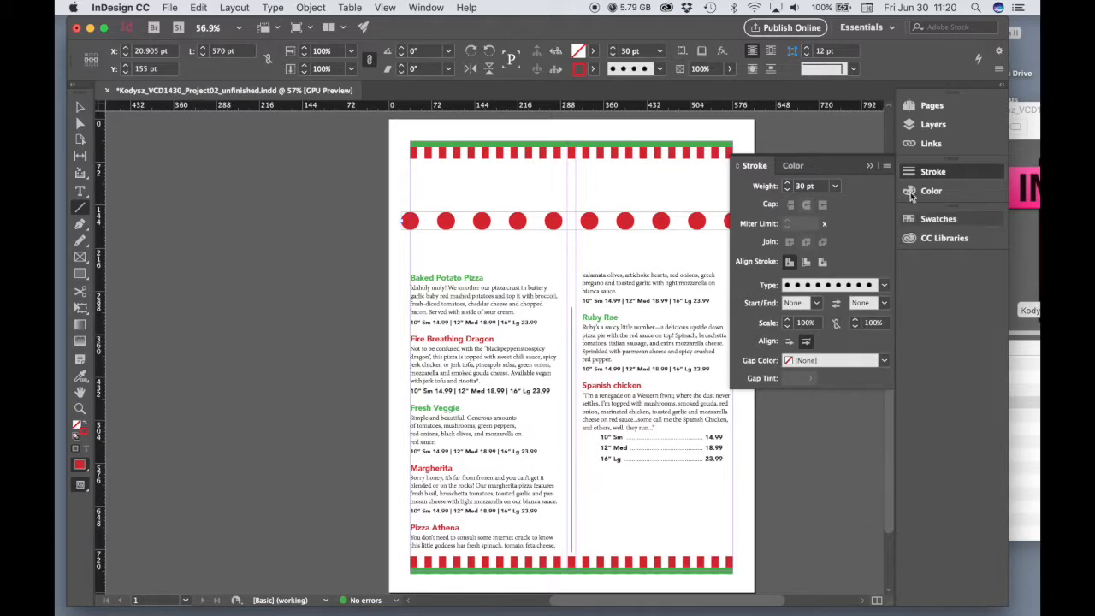
{"action": "left_click", "coordinate": [927, 175]}
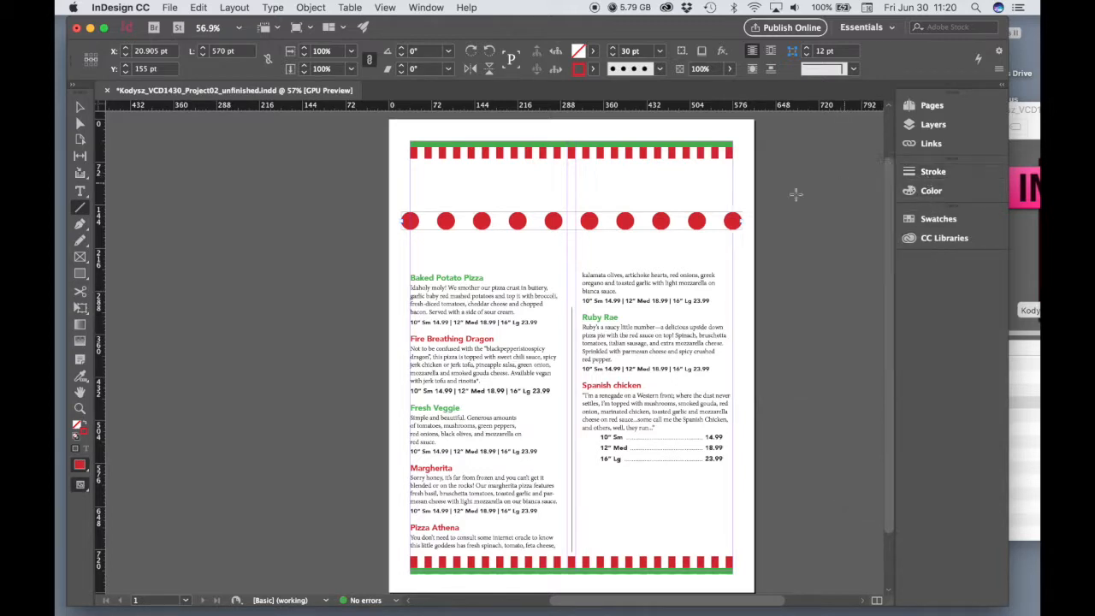
{"action": "left_click", "coordinate": [78, 109]}
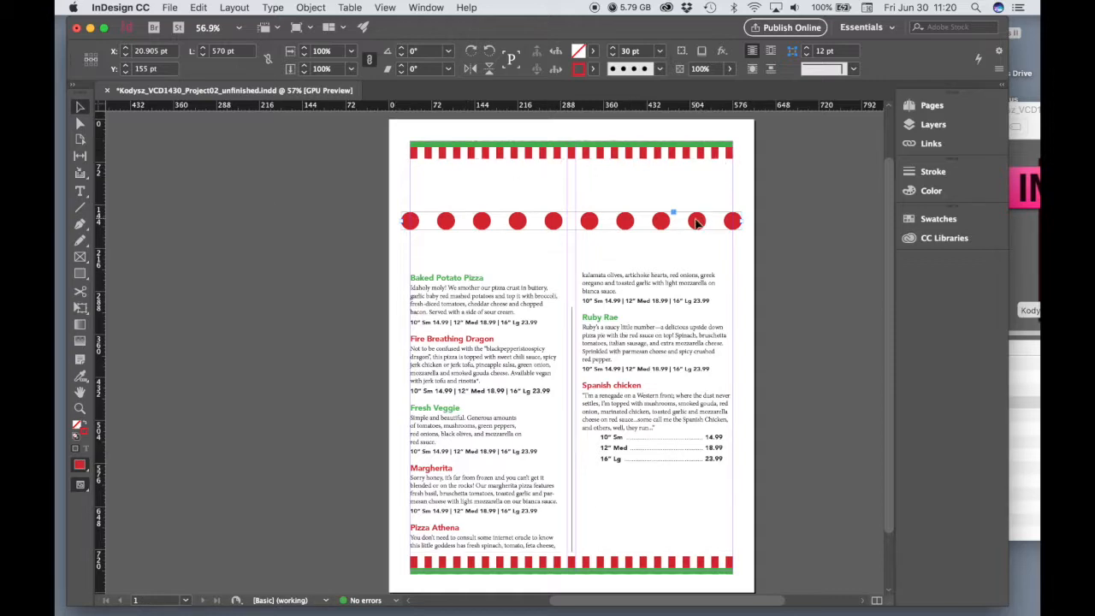
{"action": "key", "text": "Delete"}
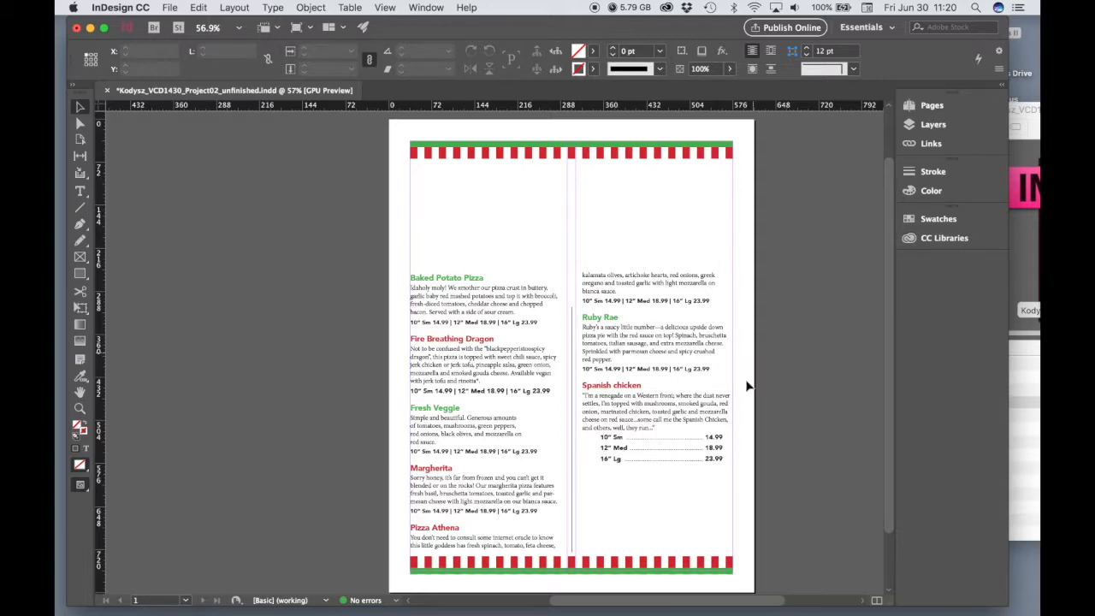
Nudge the two-column pizza menu text frame up to Y 253 pt and deselect it.
{"action": "left_click", "coordinate": [489, 510]}
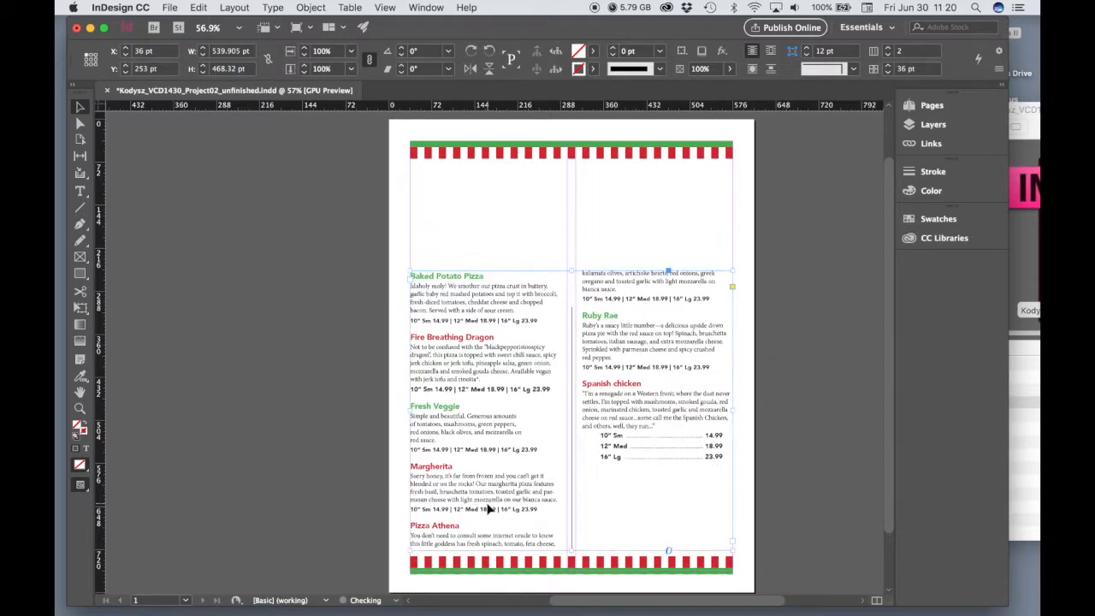
{"action": "left_click", "coordinate": [362, 369]}
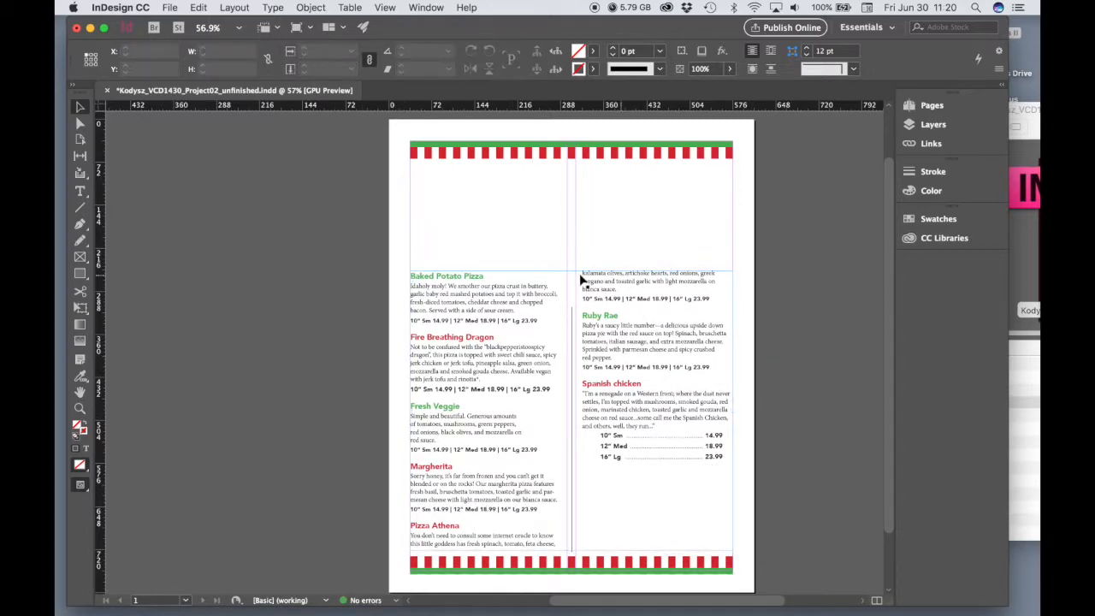
Add a text frame about 49 pt high above the menu text, straddling both columns, containing the heading "Specialty Pizza".
{"action": "left_click", "coordinate": [80, 408]}
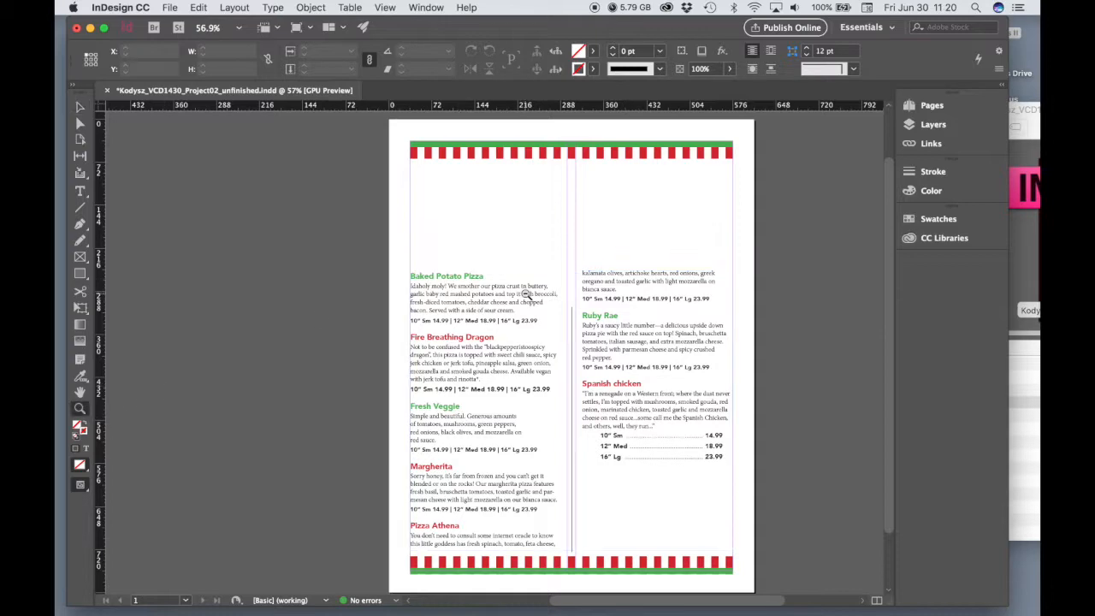
{"action": "left_click_drag", "start_coordinate": [528, 295], "coordinate": [569, 327]}
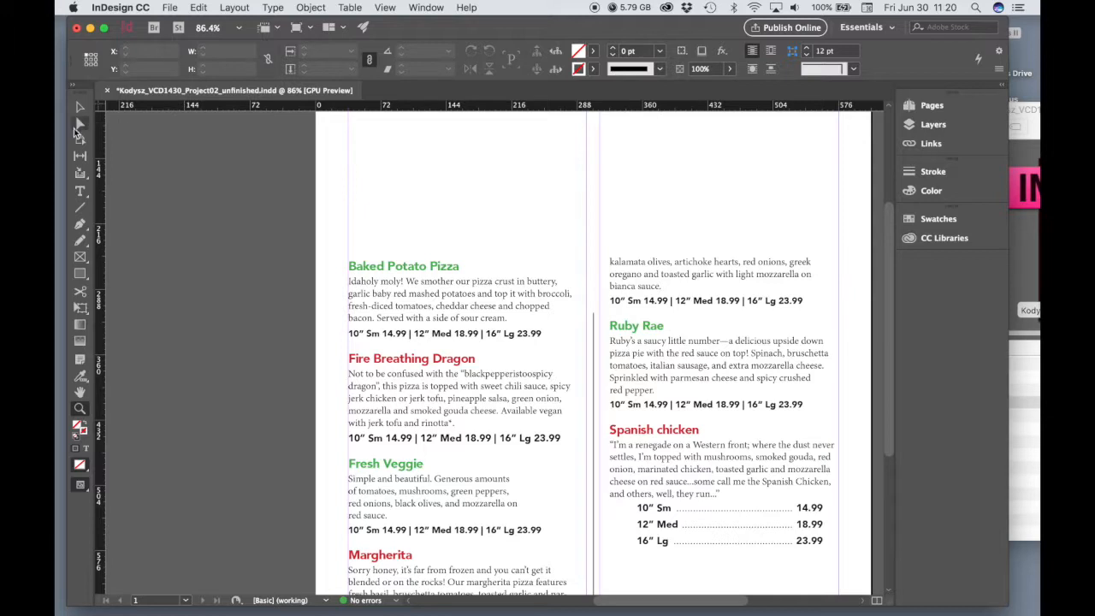
{"action": "left_click", "coordinate": [80, 192]}
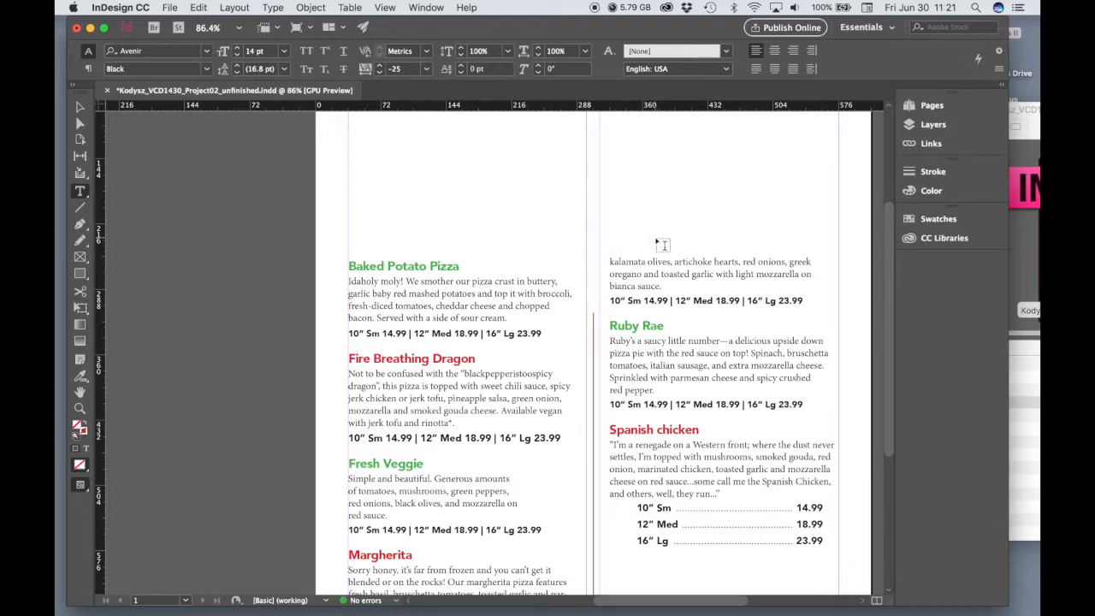
{"action": "key", "text": "v"}
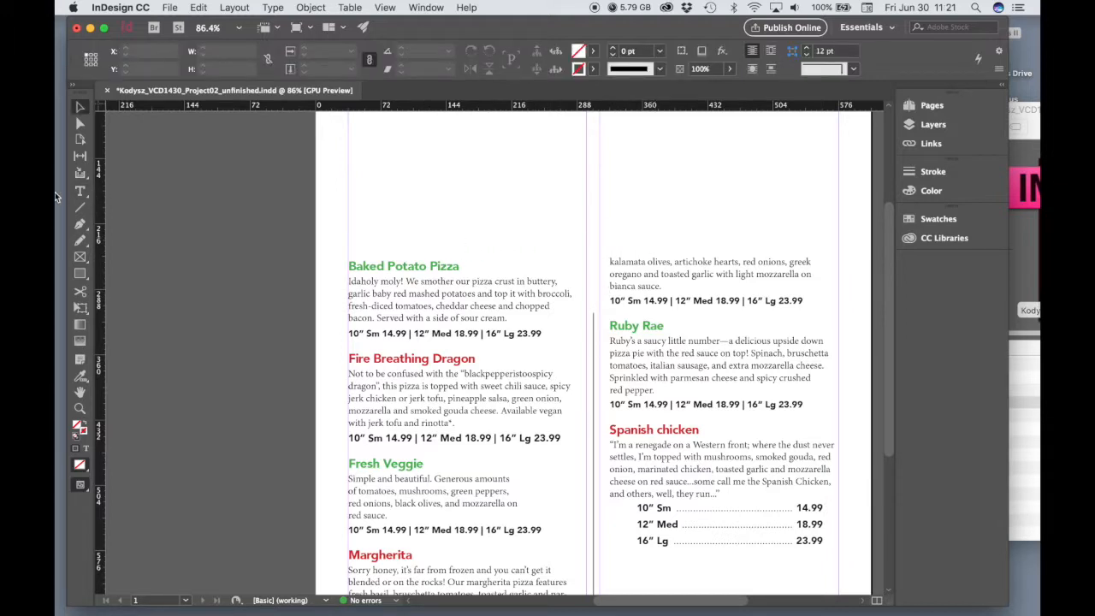
{"action": "left_click", "coordinate": [80, 190]}
{"action": "left_click_drag", "start_coordinate": [473, 214], "coordinate": [692, 257]}
{"action": "type", "text": "Sp"}
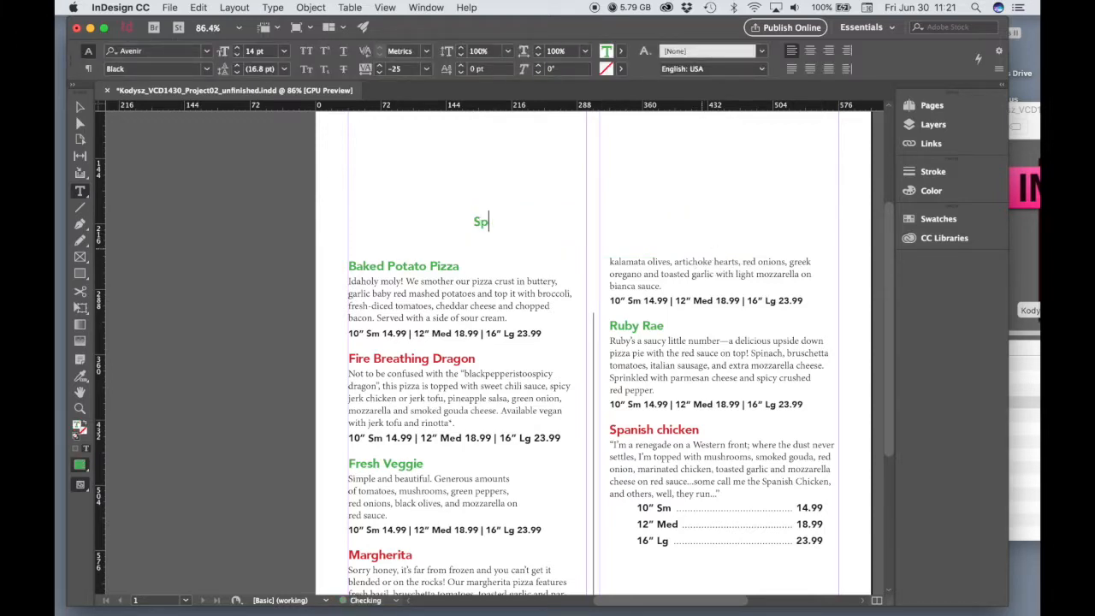
{"action": "type", "text": "ecialty Pi"}
{"action": "type", "text": "x"}
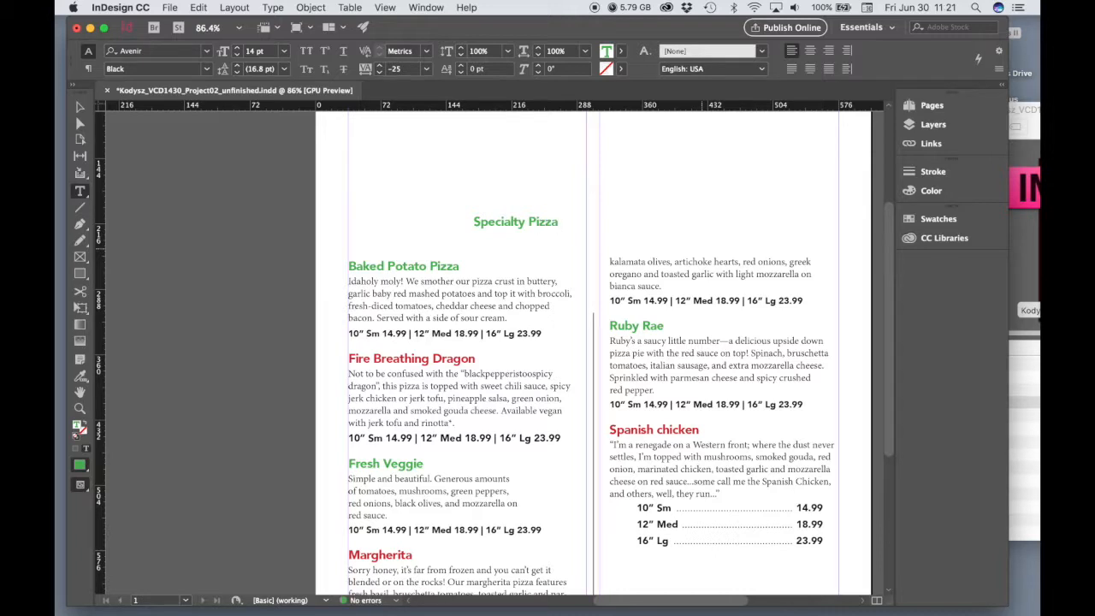
Center the "Specialty Pizza" heading in its frame and set its font to Minion Pro.
{"action": "key", "text": "super+a"}
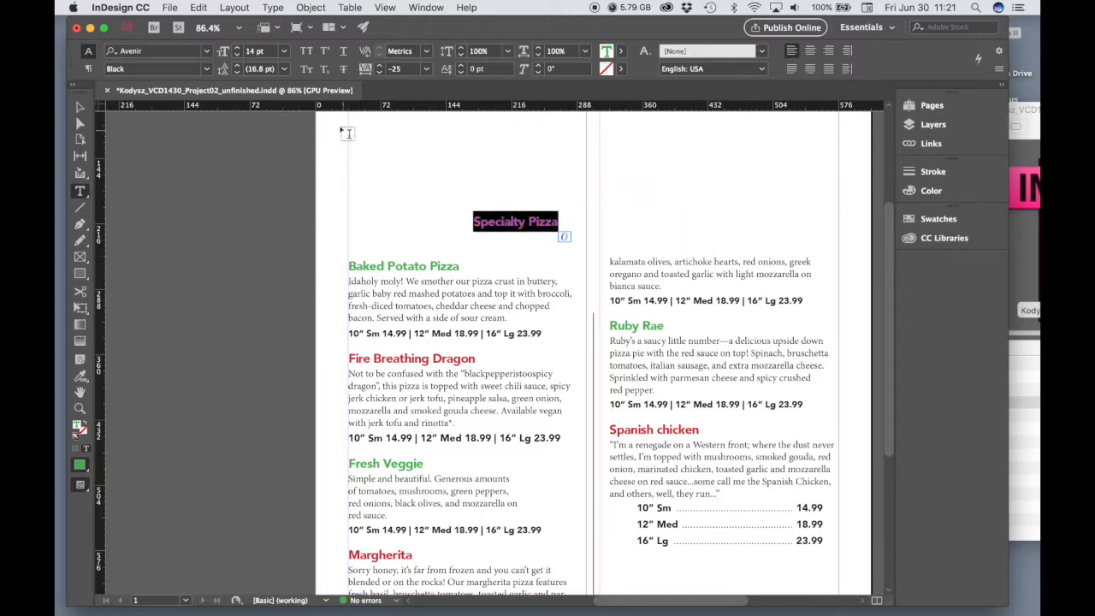
{"action": "left_click", "coordinate": [809, 50]}
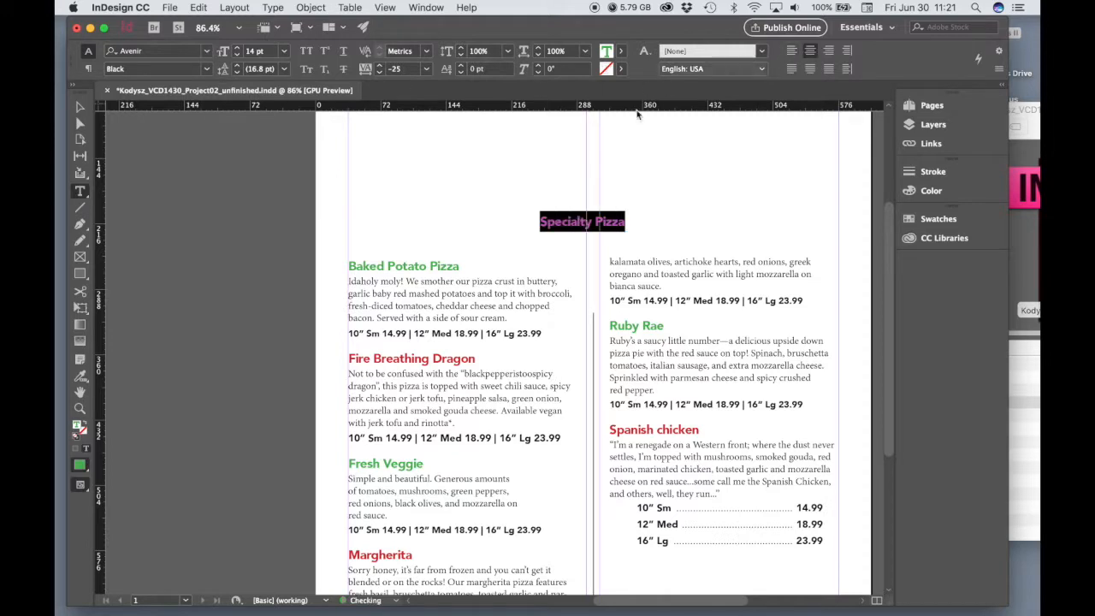
{"action": "left_click", "coordinate": [207, 52]}
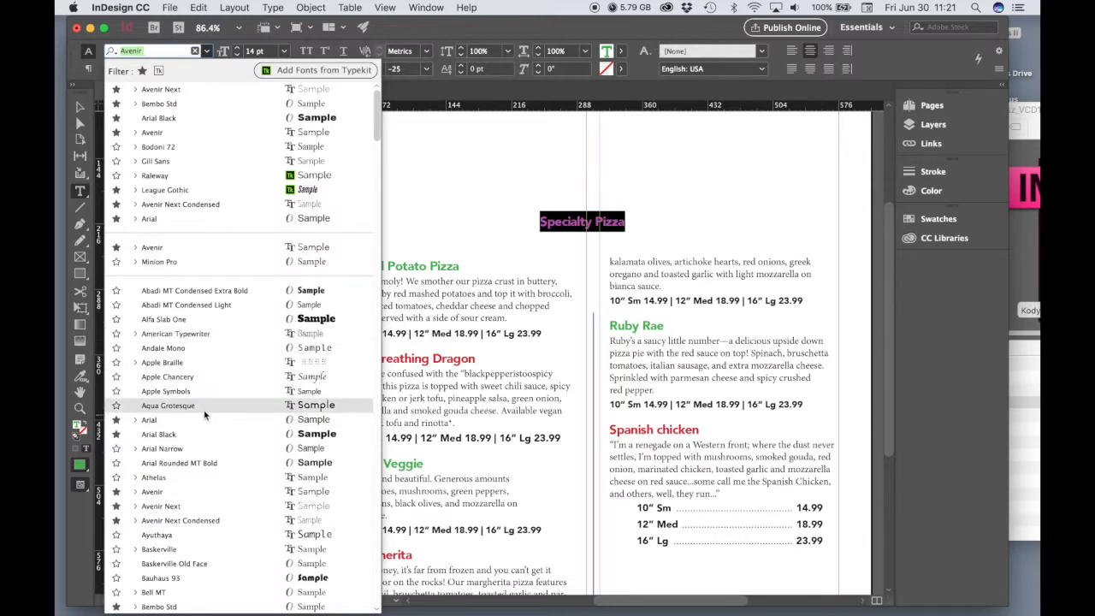
{"action": "scroll", "coordinate": [188, 404], "scroll_direction": "down", "scroll_amount": 5}
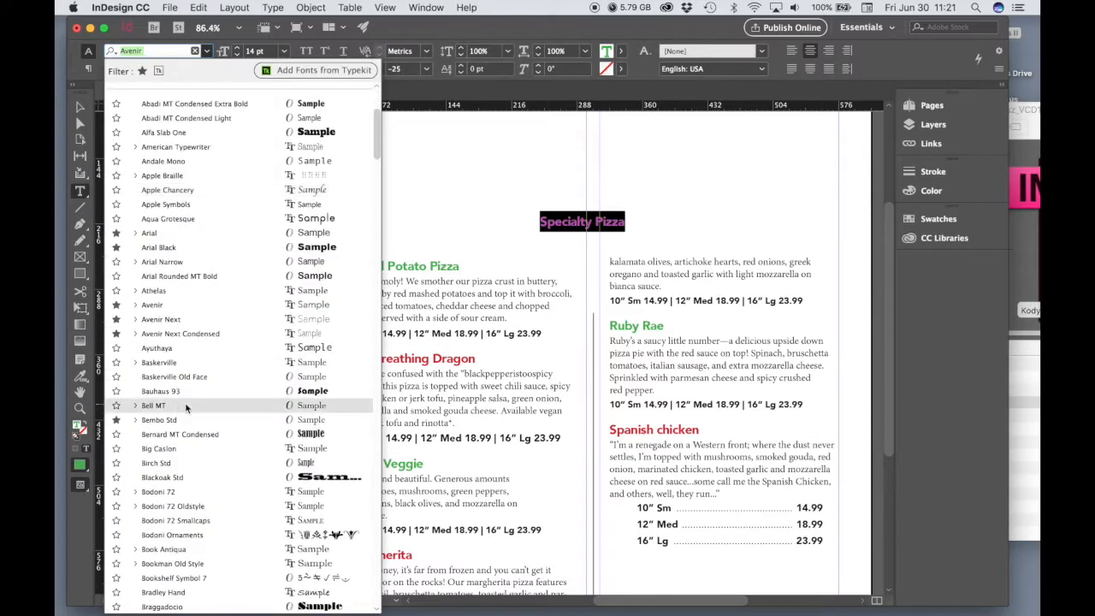
{"action": "scroll", "coordinate": [184, 408], "scroll_direction": "down", "scroll_amount": 7}
{"action": "scroll", "coordinate": [185, 406], "scroll_direction": "down", "scroll_amount": 5}
{"action": "left_click_drag", "start_coordinate": [376, 221], "coordinate": [363, 343]}
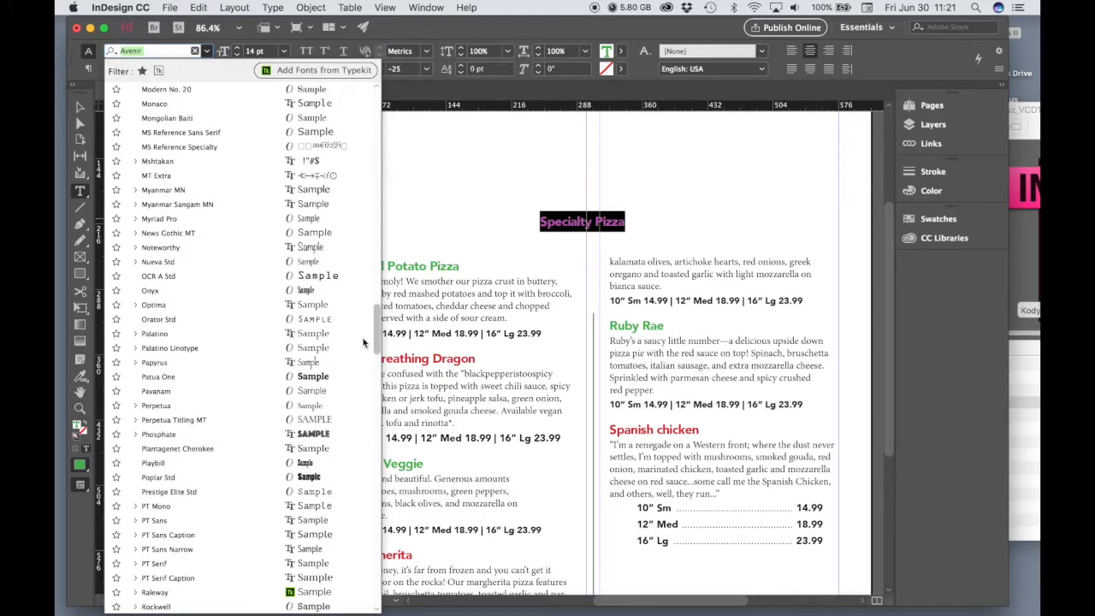
{"action": "scroll", "coordinate": [172, 145], "scroll_direction": "up", "scroll_amount": 3}
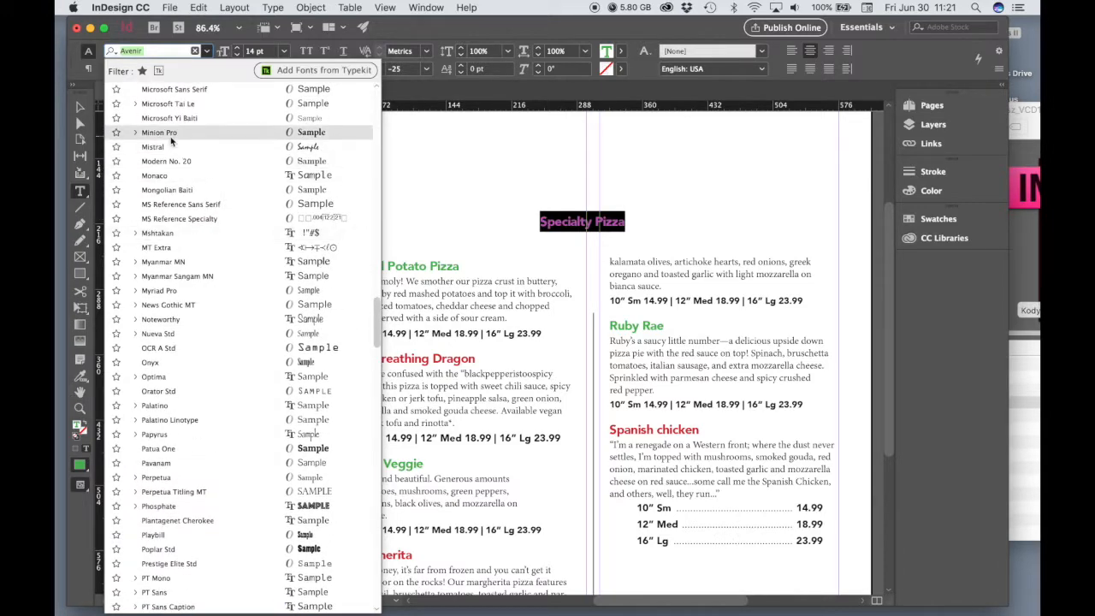
{"action": "left_click", "coordinate": [171, 139]}
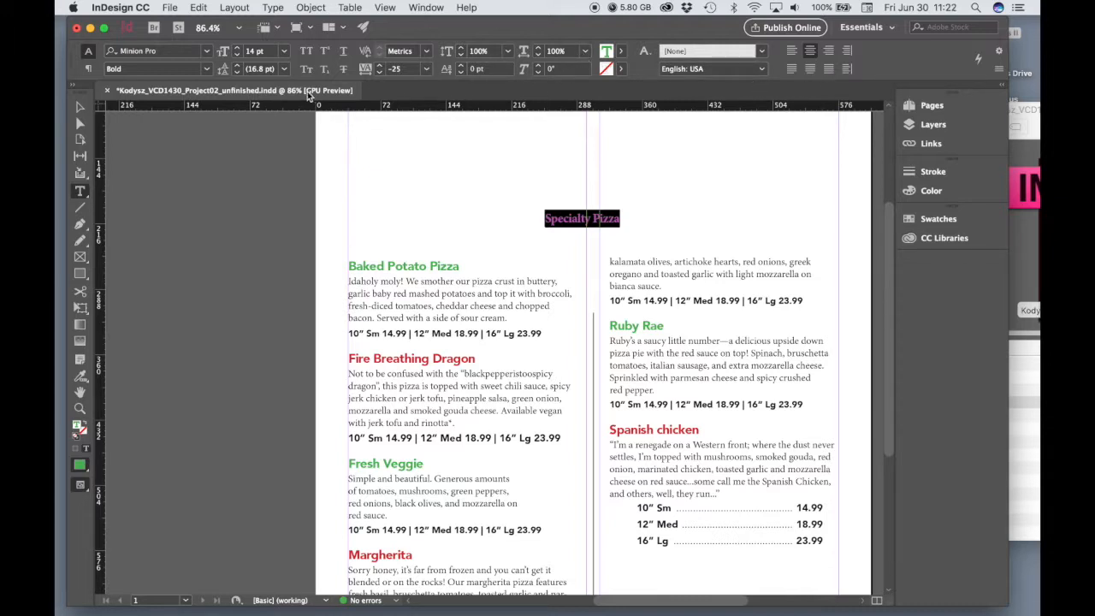
Format the "Specialty Pizza" heading at 36 pt in [Black] with the Regular font style.
{"action": "left_click", "coordinate": [285, 51]}
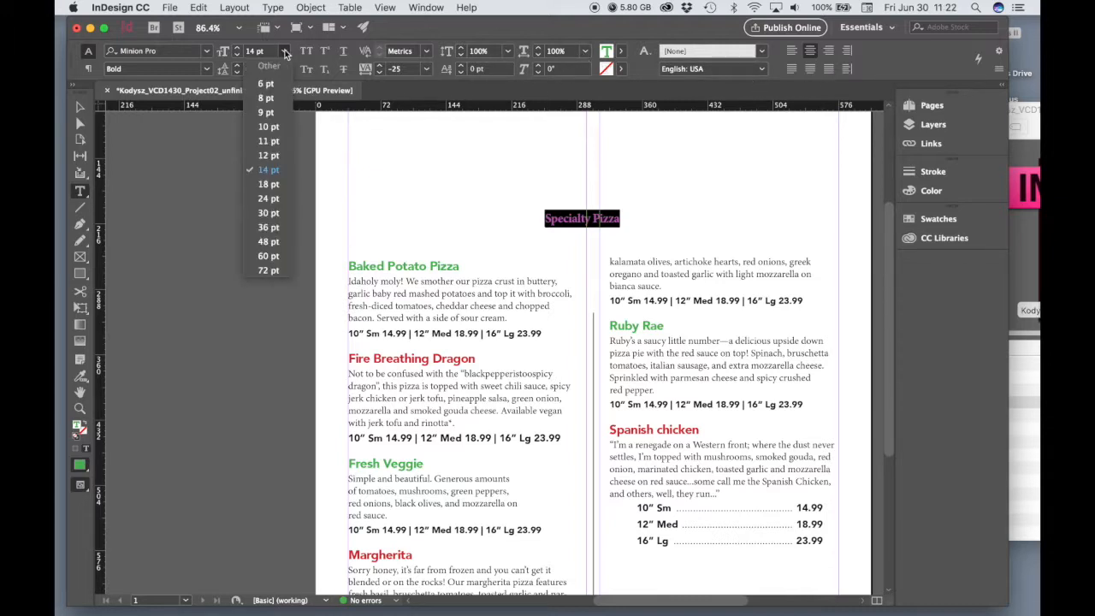
{"action": "left_click", "coordinate": [270, 227]}
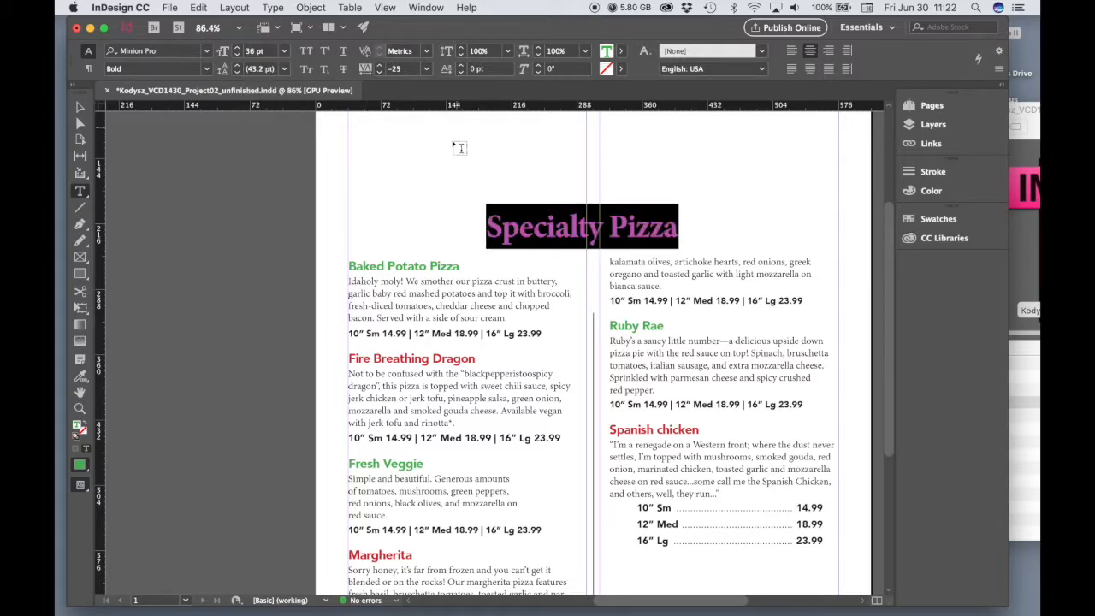
{"action": "left_click", "coordinate": [622, 50]}
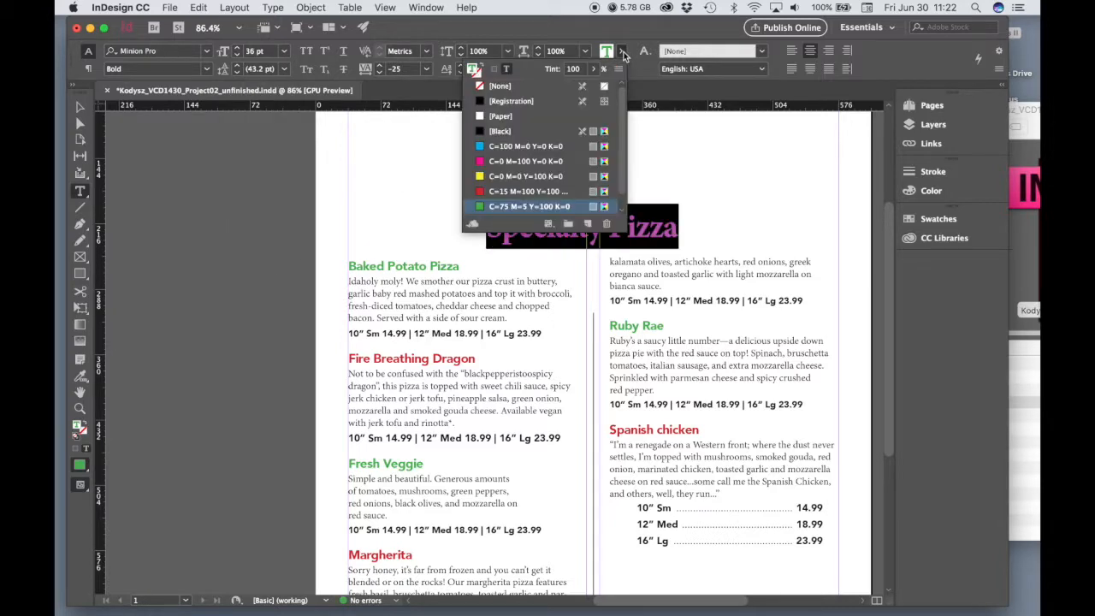
{"action": "left_click", "coordinate": [500, 131]}
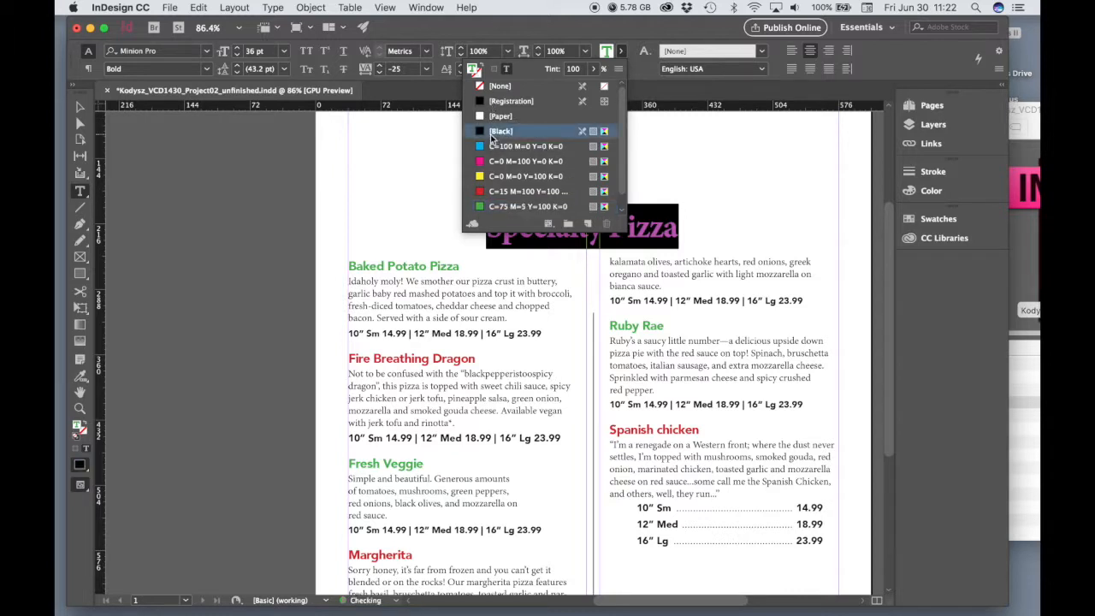
{"action": "left_click", "coordinate": [649, 77]}
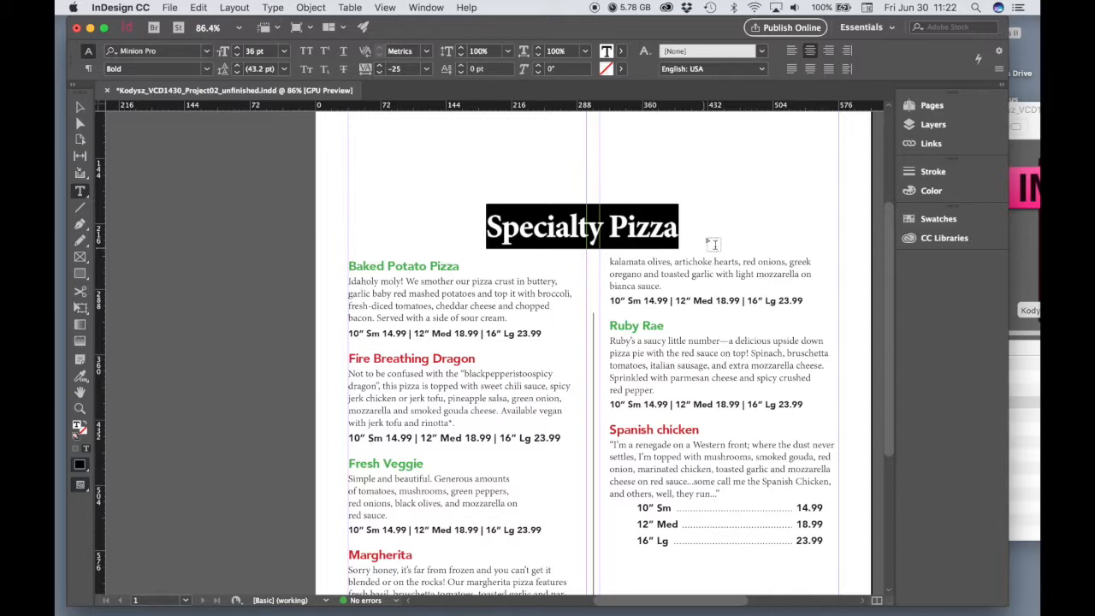
{"action": "left_click", "coordinate": [206, 69]}
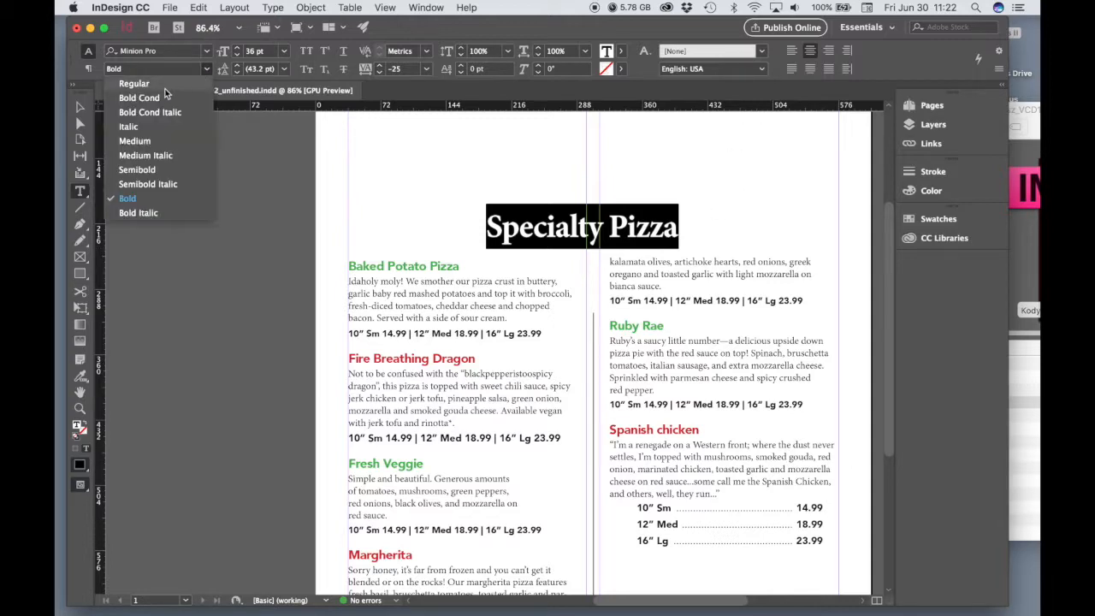
{"action": "left_click", "coordinate": [166, 87]}
Move the heading frame down to Y 214 pt and stretch it between the page margins, about 540 pt wide.
{"action": "left_click", "coordinate": [80, 107]}
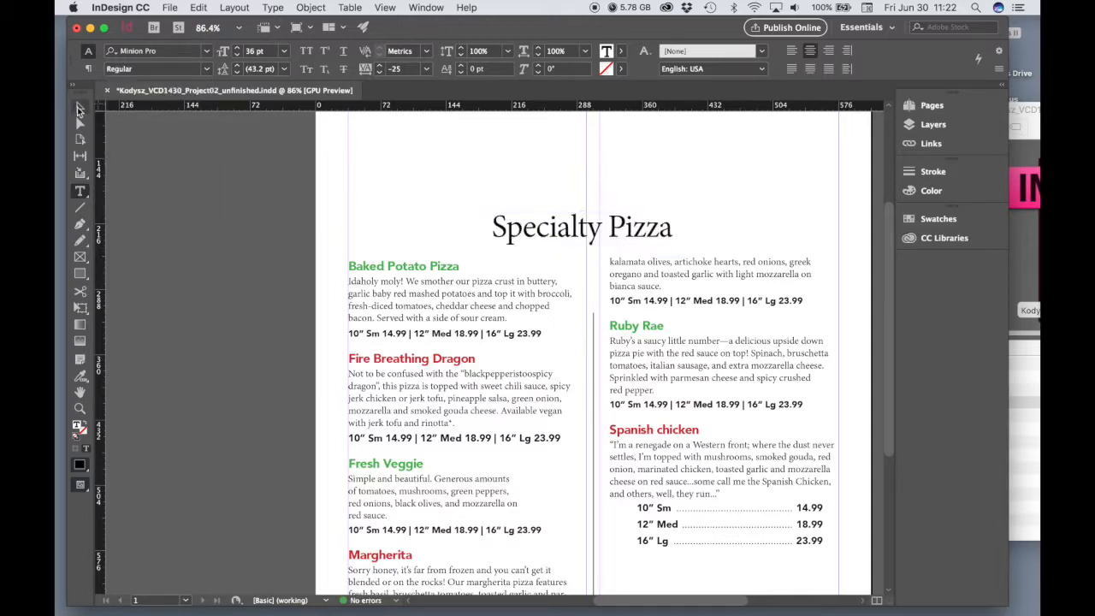
{"action": "left_click_drag", "start_coordinate": [618, 224], "coordinate": [614, 234]}
{"action": "left_click_drag", "start_coordinate": [471, 239], "coordinate": [347, 239]}
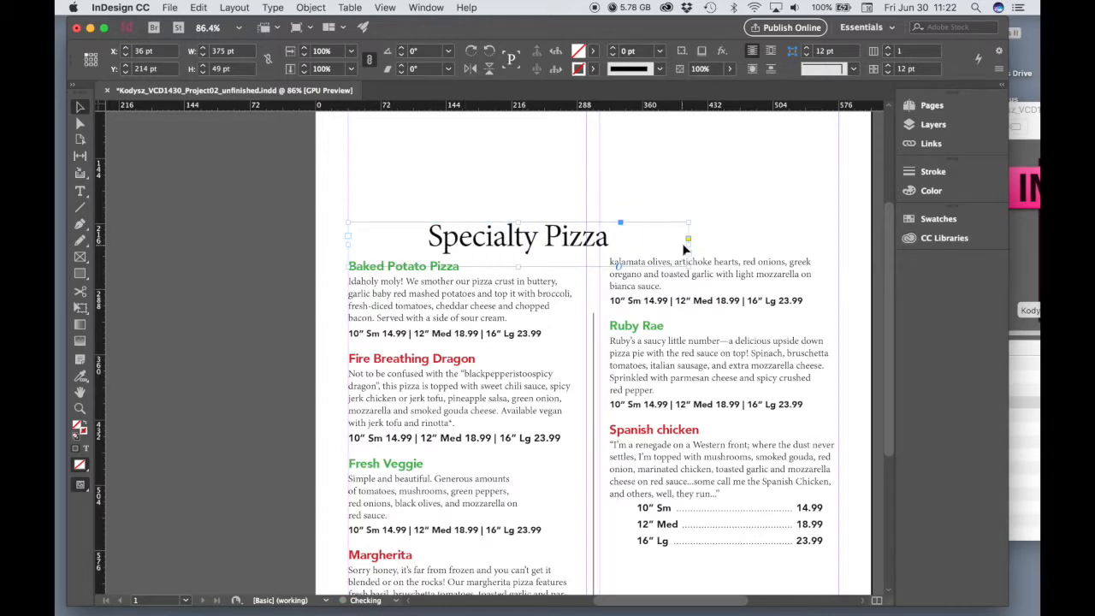
{"action": "left_click_drag", "start_coordinate": [689, 239], "coordinate": [839, 262]}
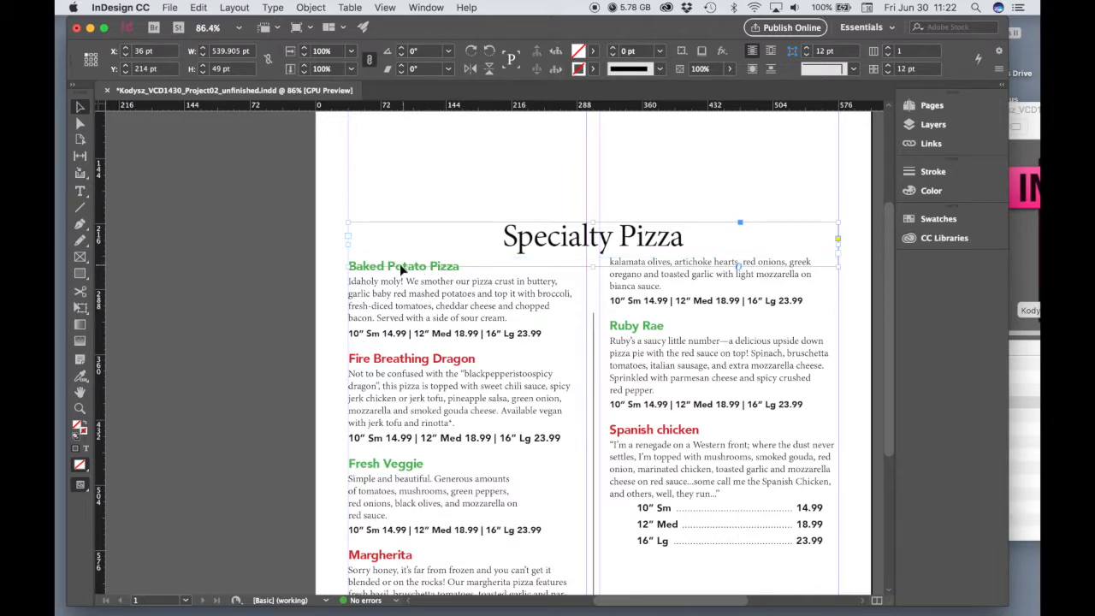
Copy the "Specialty Pizza" heading text and delete its separate text frame.
{"action": "left_click", "coordinate": [79, 191]}
{"action": "left_click_drag", "start_coordinate": [684, 239], "coordinate": [505, 242]}
{"action": "key", "text": "super+c"}
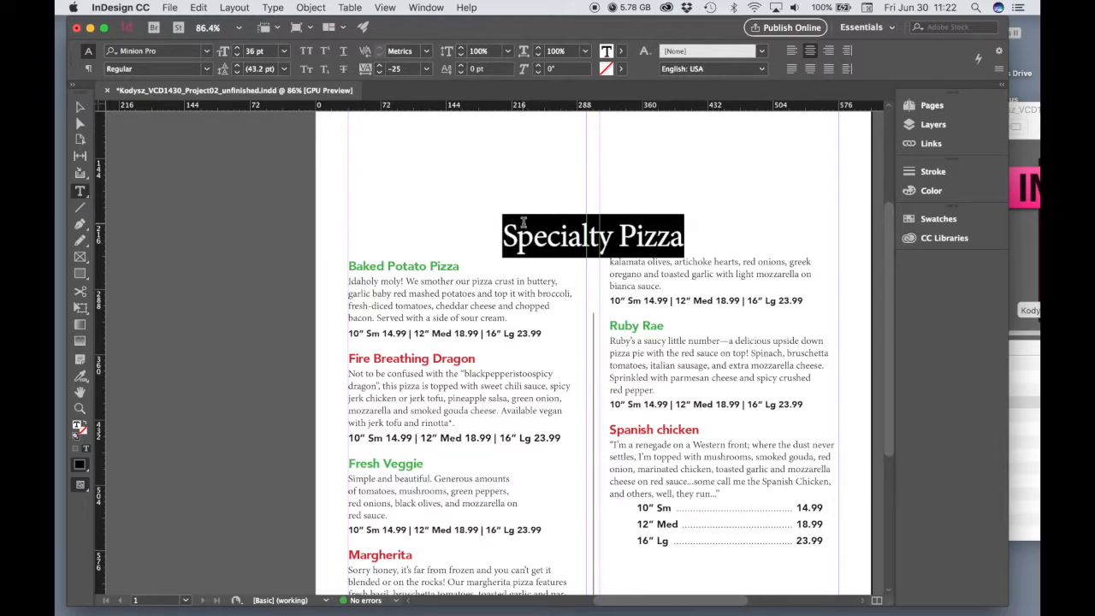
{"action": "left_click", "coordinate": [79, 107]}
{"action": "key", "text": "Delete"}
Insert a new paragraph above "Baked Potato Pizza" in the two-column menu frame and paste the copied heading there.
{"action": "left_click", "coordinate": [80, 191]}
{"action": "left_click", "coordinate": [360, 280]}
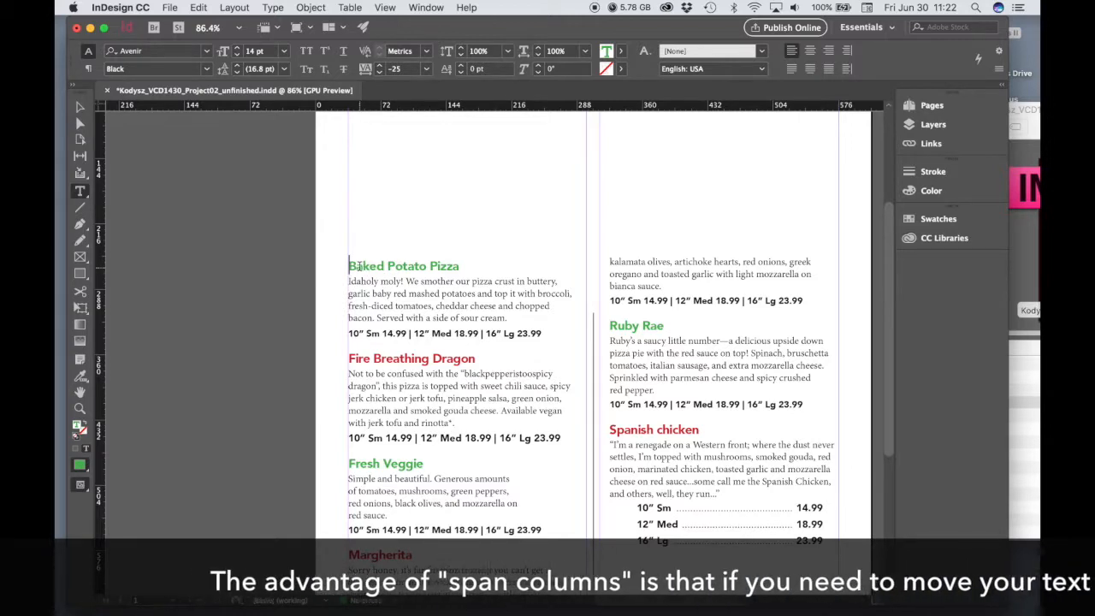
{"action": "key", "text": "Return"}
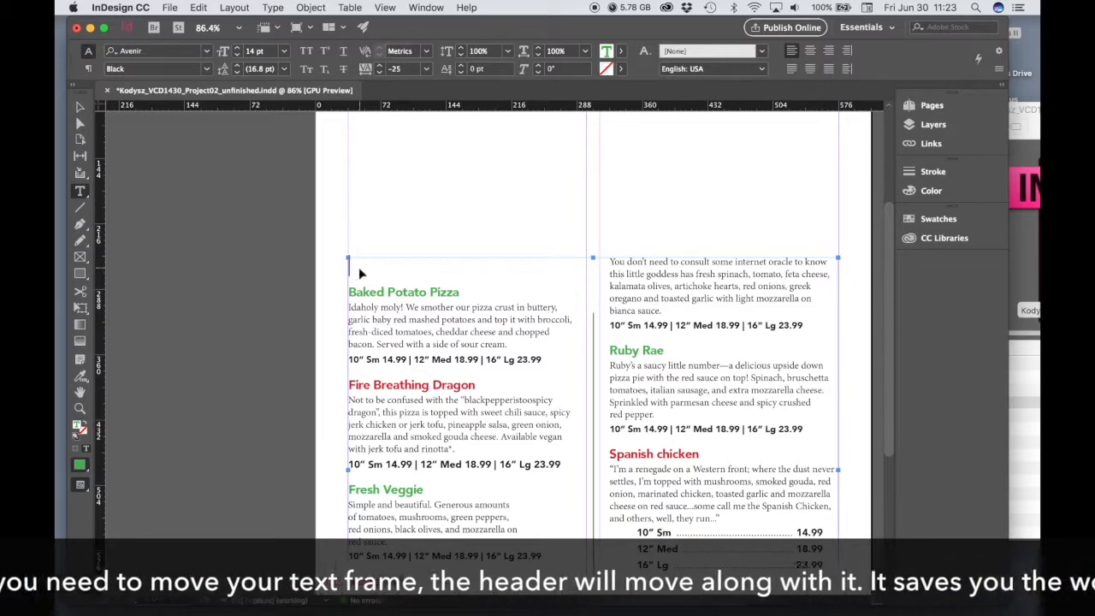
{"action": "key", "text": "super+v"}
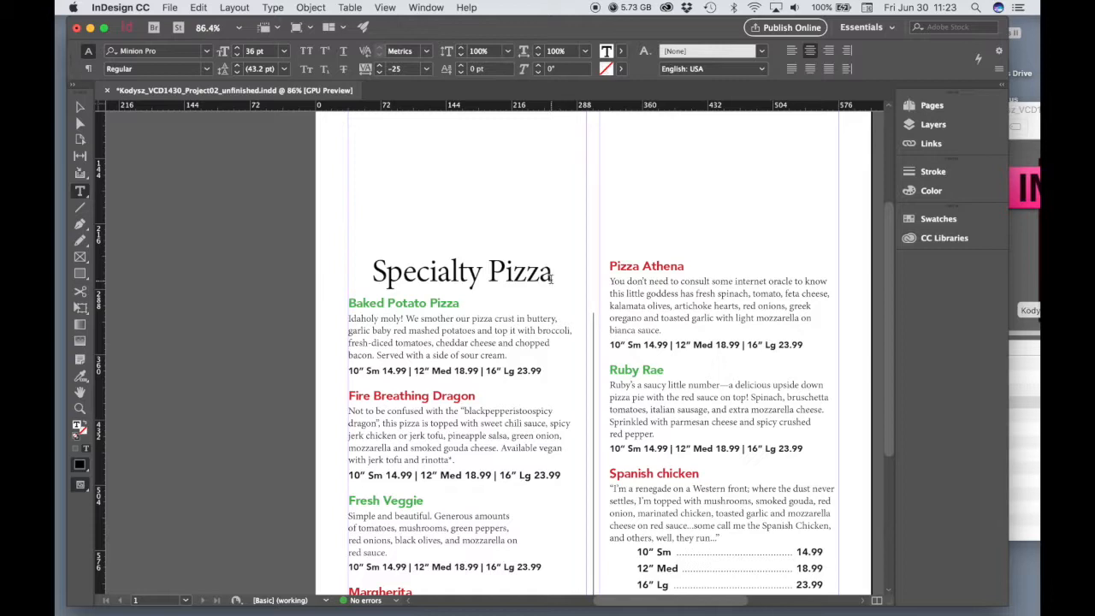
Set the "Specialty Pizza" heading's paragraph layout to Span Columns across All columns, with the preview enabled, and select the menu frame.
{"action": "left_click_drag", "start_coordinate": [557, 275], "coordinate": [370, 286]}
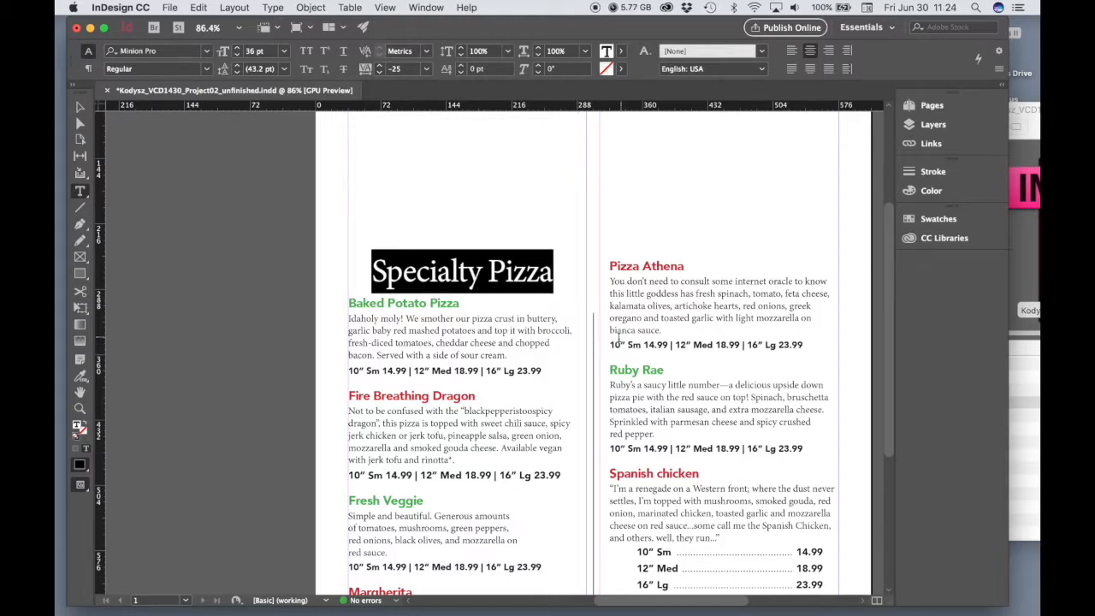
{"action": "left_click", "coordinate": [1000, 73]}
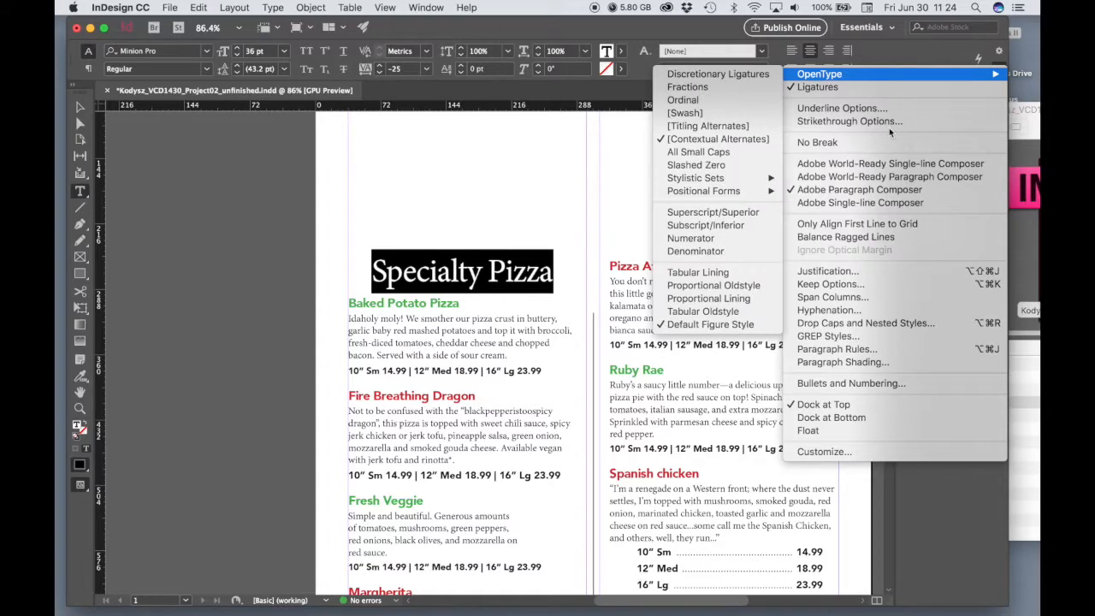
{"action": "left_click", "coordinate": [845, 305]}
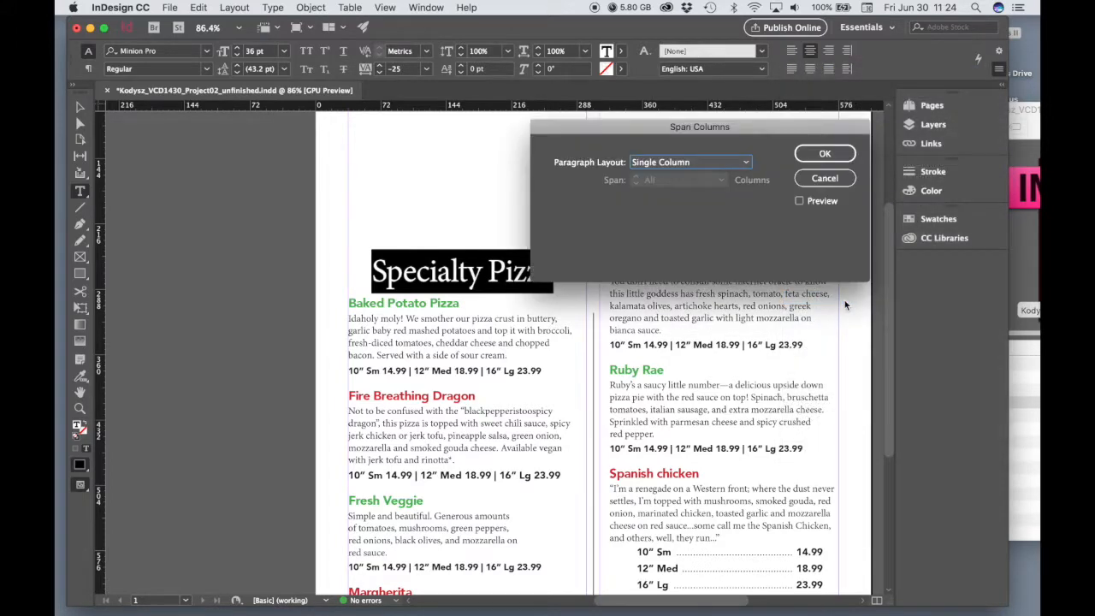
{"action": "left_click_drag", "start_coordinate": [681, 142], "coordinate": [750, 206]}
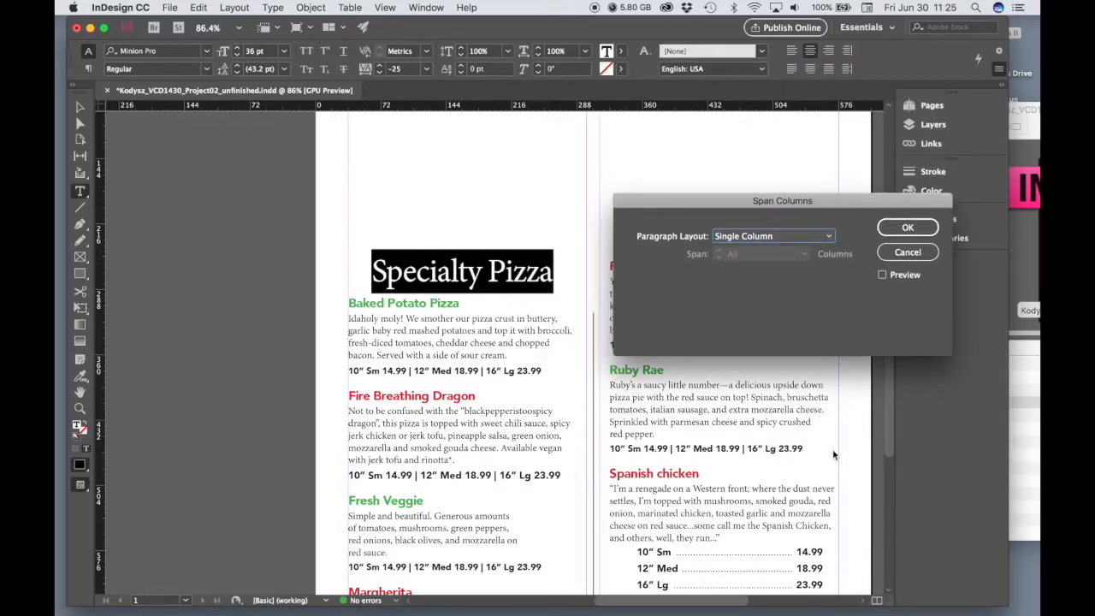
{"action": "left_click", "coordinate": [882, 275]}
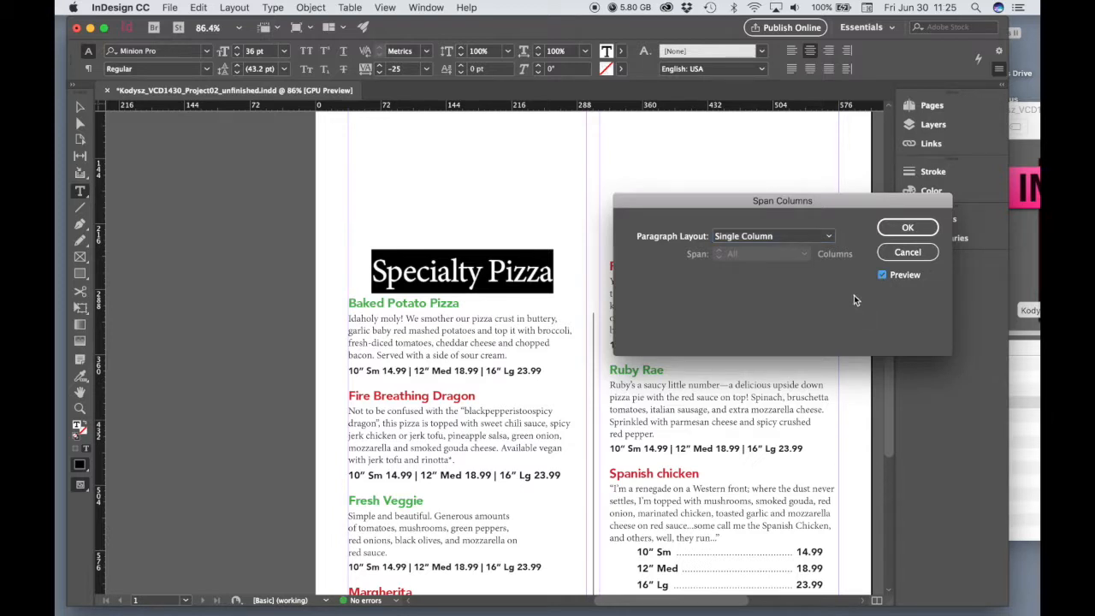
{"action": "left_click", "coordinate": [827, 238]}
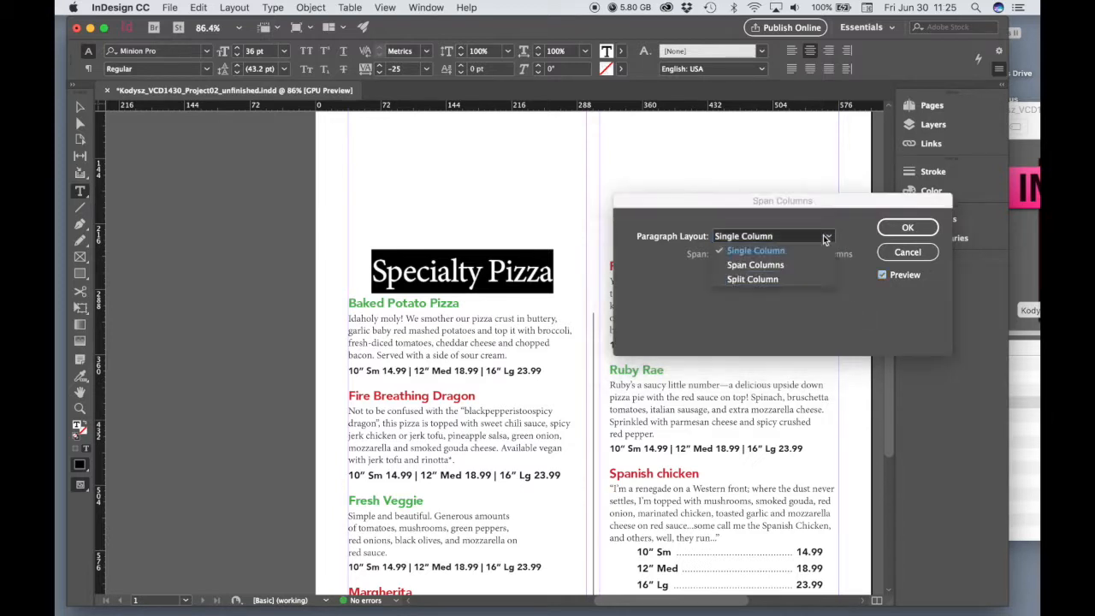
{"action": "left_click", "coordinate": [751, 267]}
{"action": "left_click_drag", "start_coordinate": [719, 201], "coordinate": [627, 372]}
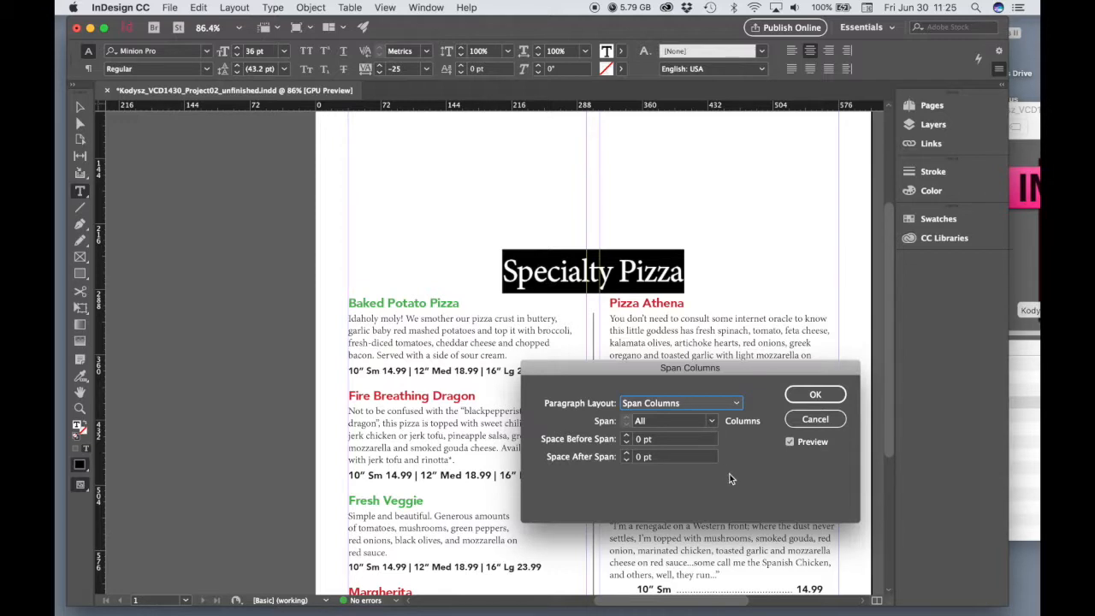
{"action": "left_click", "coordinate": [816, 395]}
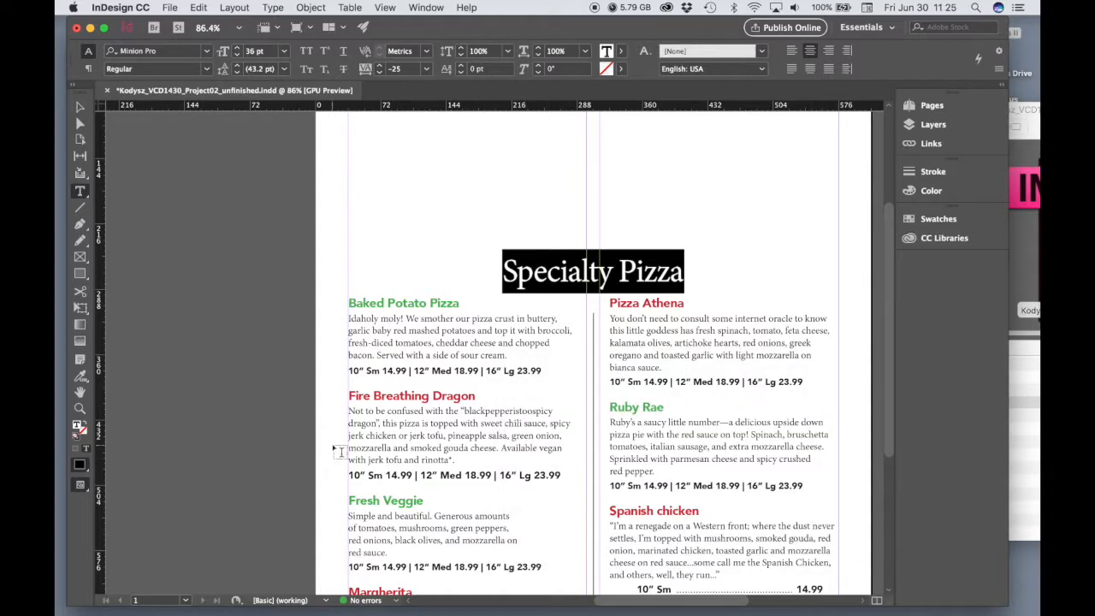
{"action": "left_click", "coordinate": [80, 107]}
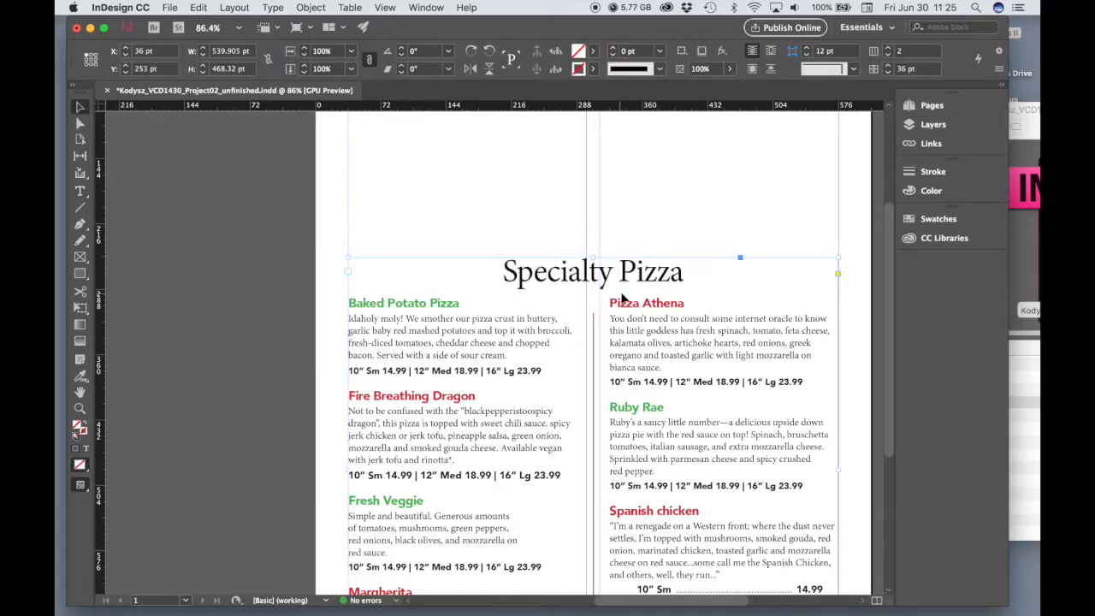
Select the "Specialty Pizza" heading text and open the Character panel, placing it beside the heading.
{"action": "left_click", "coordinate": [80, 191]}
{"action": "left_click", "coordinate": [80, 408]}
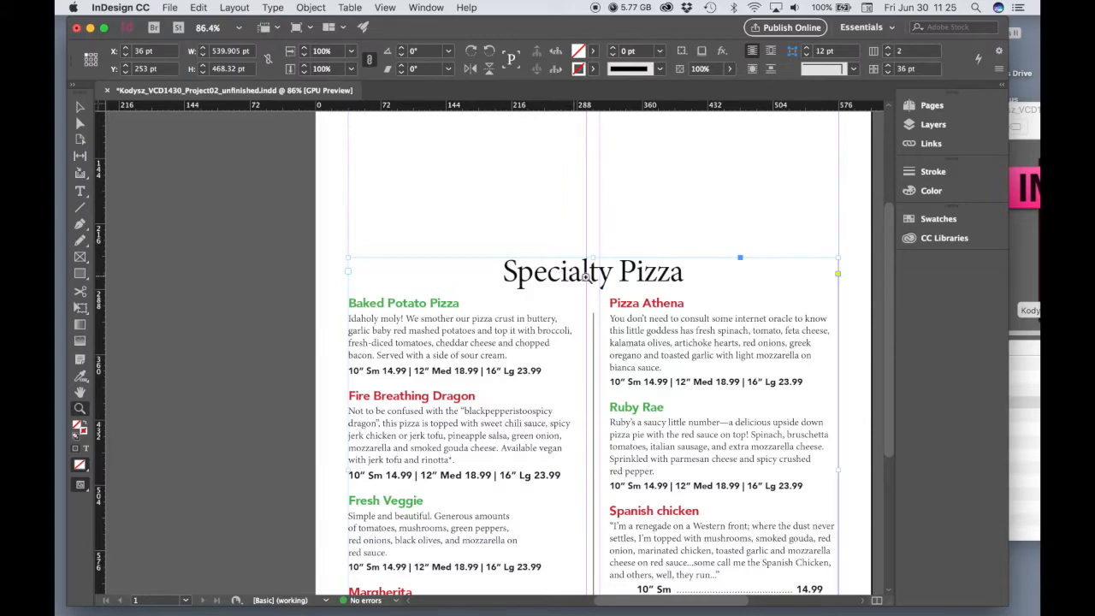
{"action": "left_click", "coordinate": [586, 277]}
{"action": "key", "text": "t"}
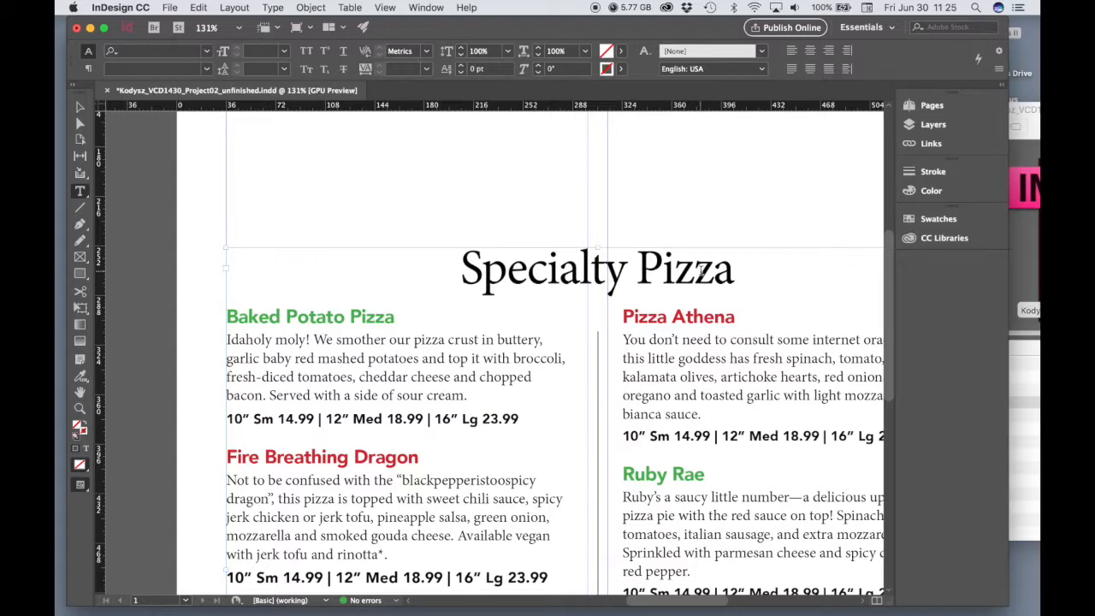
{"action": "left_click_drag", "start_coordinate": [736, 275], "coordinate": [460, 276]}
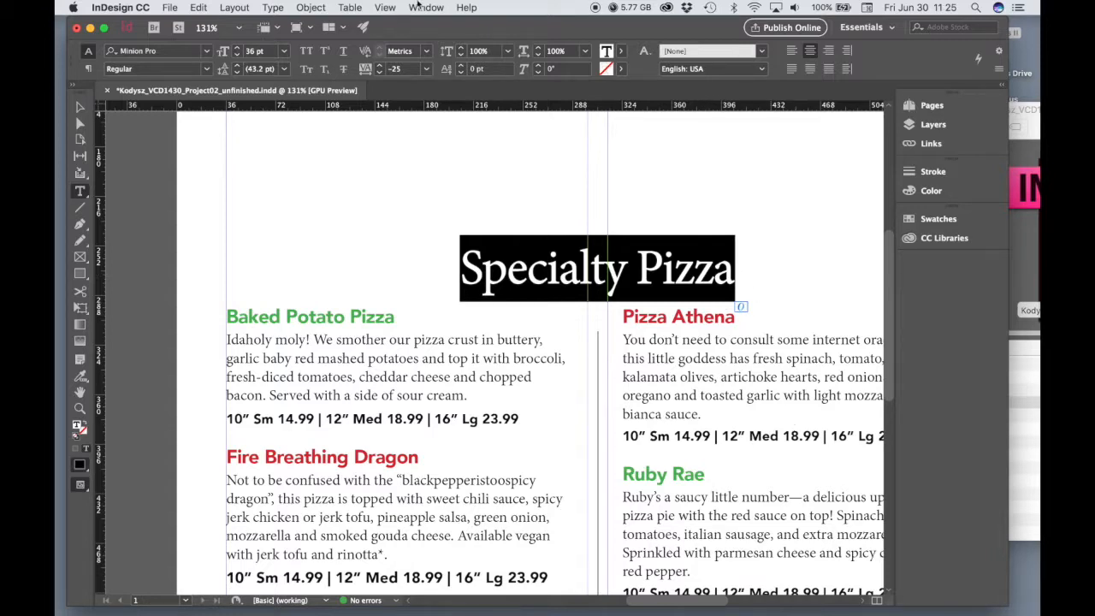
{"action": "left_click", "coordinate": [426, 7]}
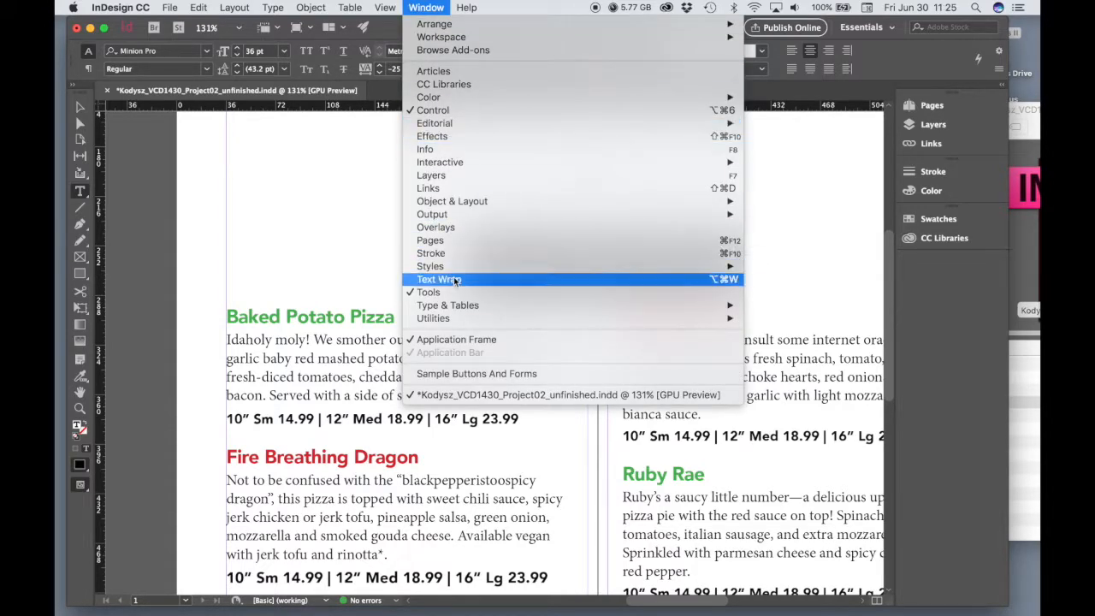
{"action": "mouse_move", "coordinate": [443, 309]}
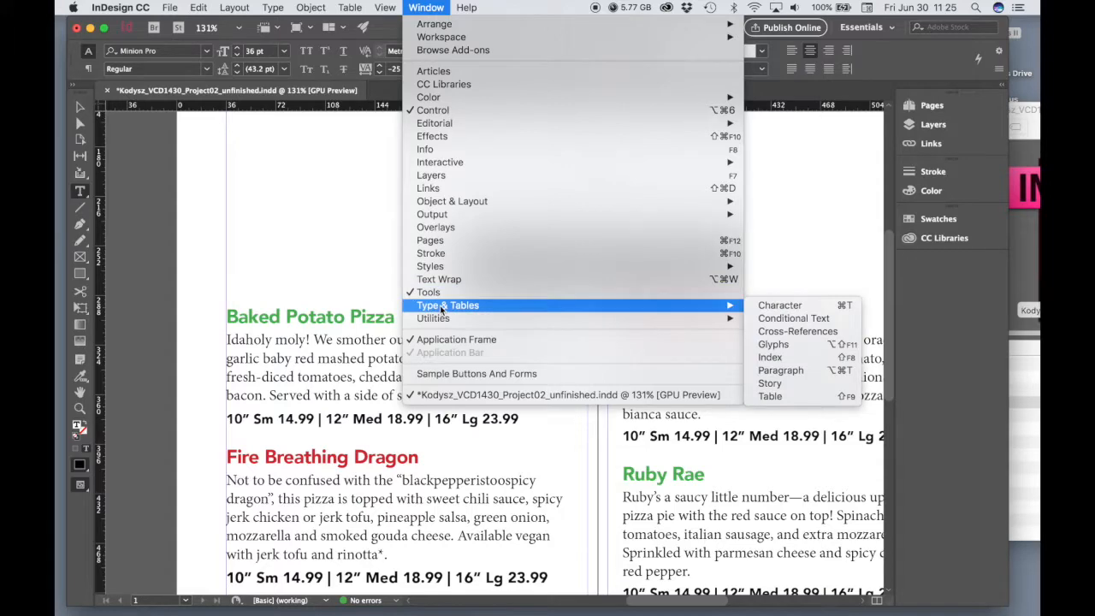
{"action": "left_click", "coordinate": [779, 308]}
{"action": "left_click_drag", "start_coordinate": [549, 261], "coordinate": [308, 169]}
Hide the Character panel's additional options and show them again.
{"action": "left_click", "coordinate": [403, 176]}
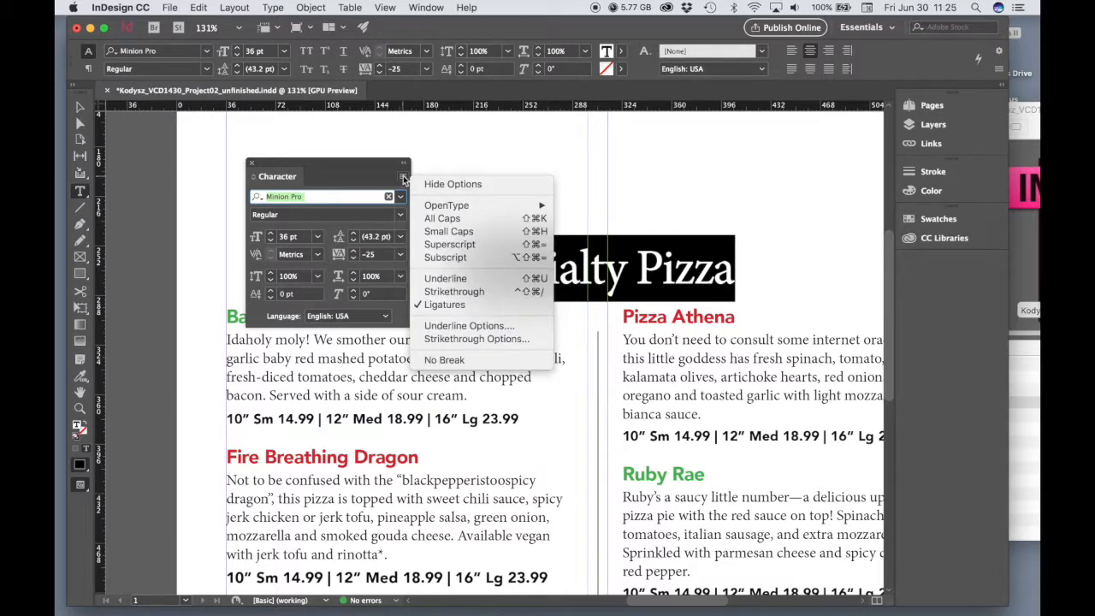
{"action": "left_click", "coordinate": [428, 180]}
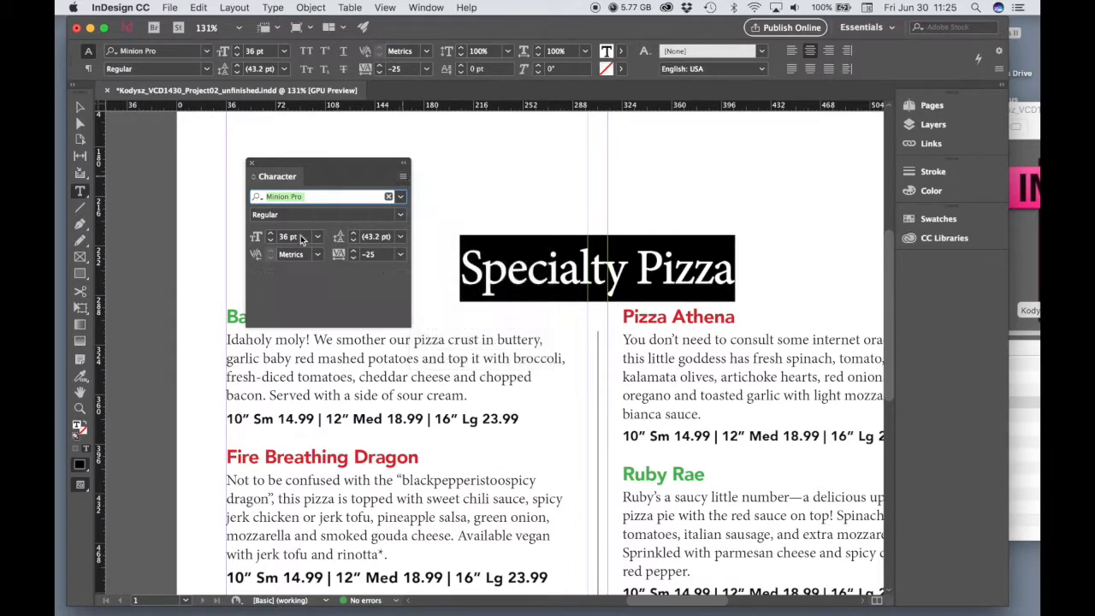
{"action": "left_click", "coordinate": [403, 177]}
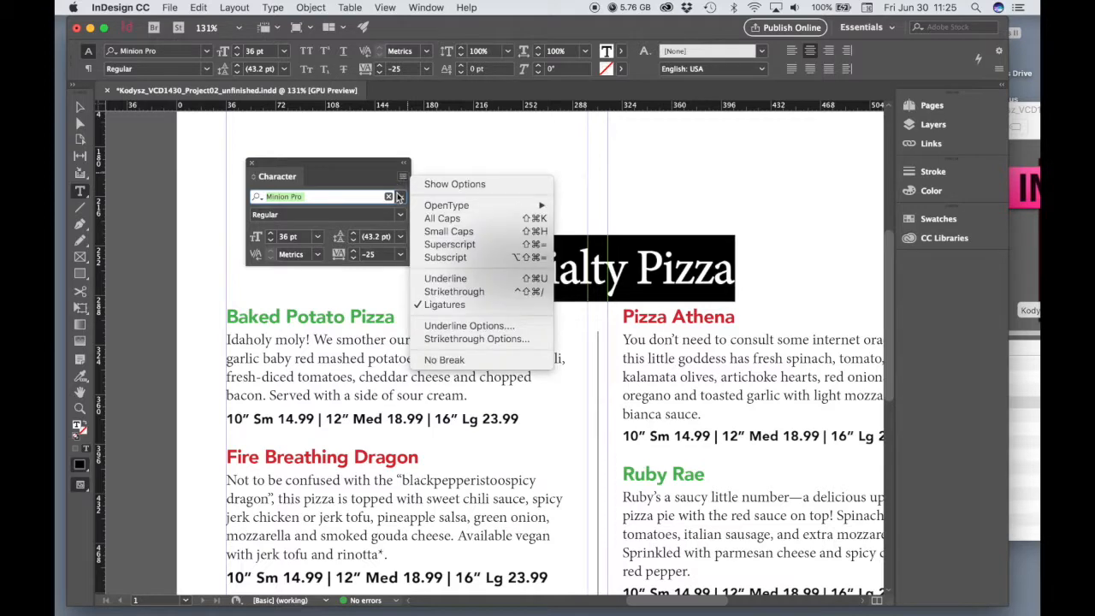
{"action": "left_click", "coordinate": [440, 182]}
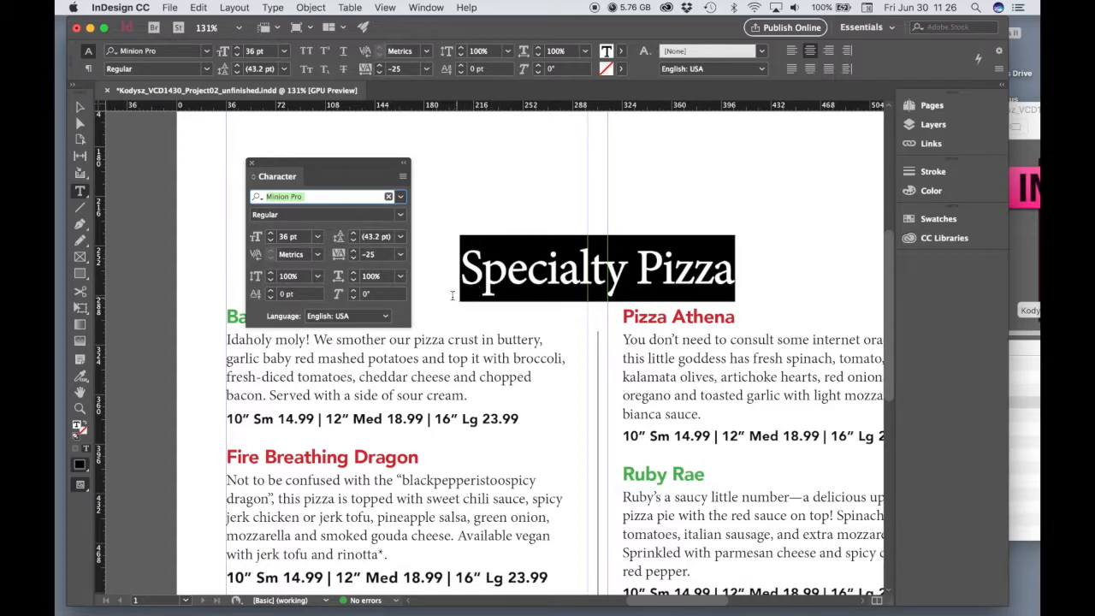
Try tracking values of 0, -25 and -50 on the "Specialty Pizza" heading.
{"action": "left_click", "coordinate": [402, 257]}
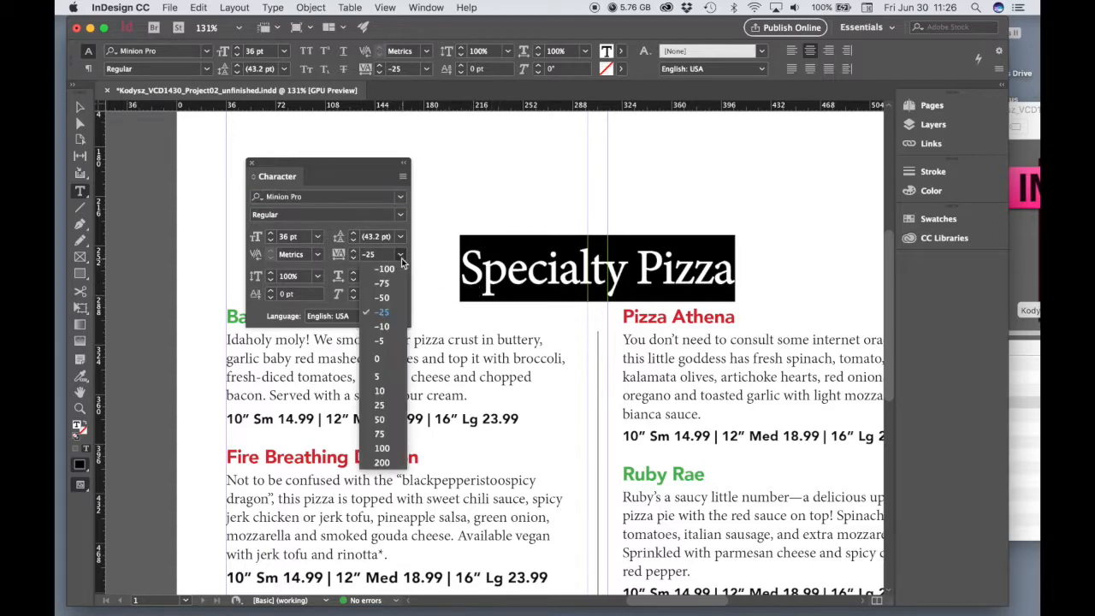
{"action": "left_click", "coordinate": [380, 359]}
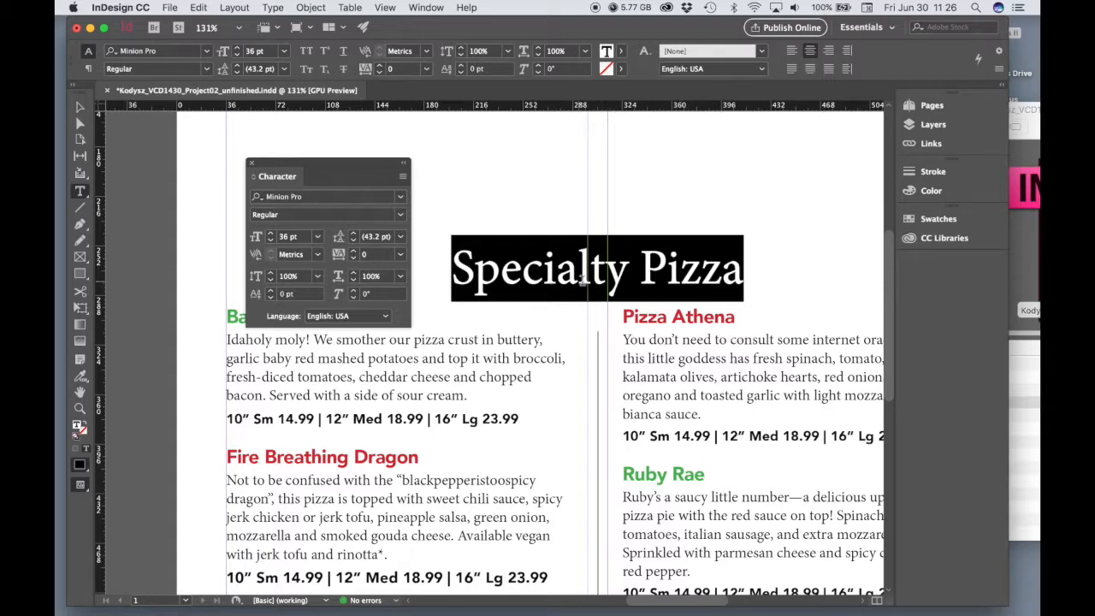
{"action": "left_click", "coordinate": [400, 254]}
{"action": "left_click", "coordinate": [389, 315]}
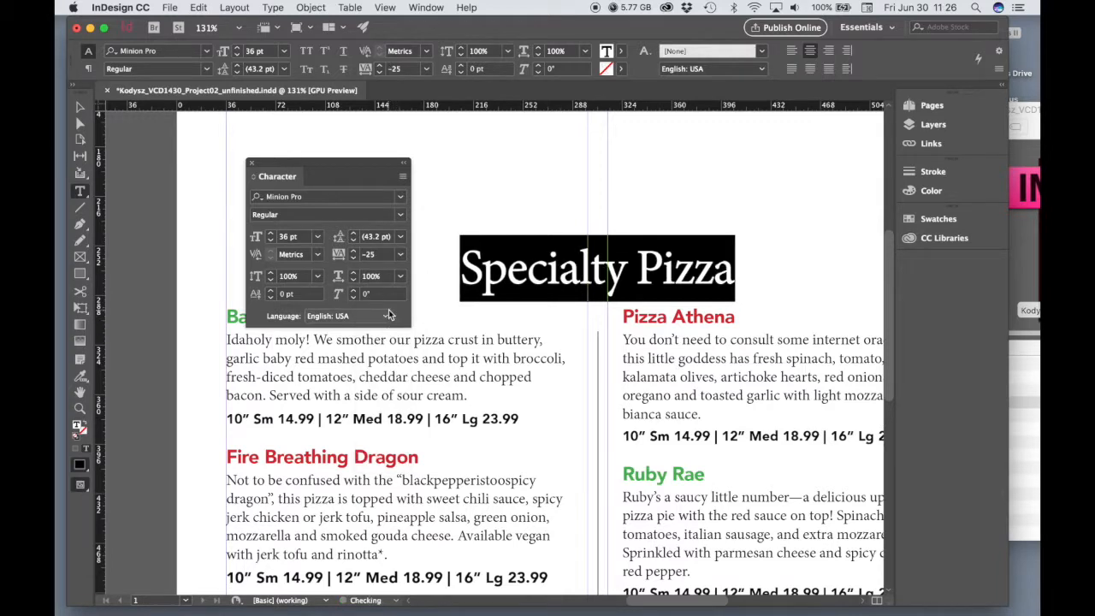
{"action": "left_click", "coordinate": [400, 254]}
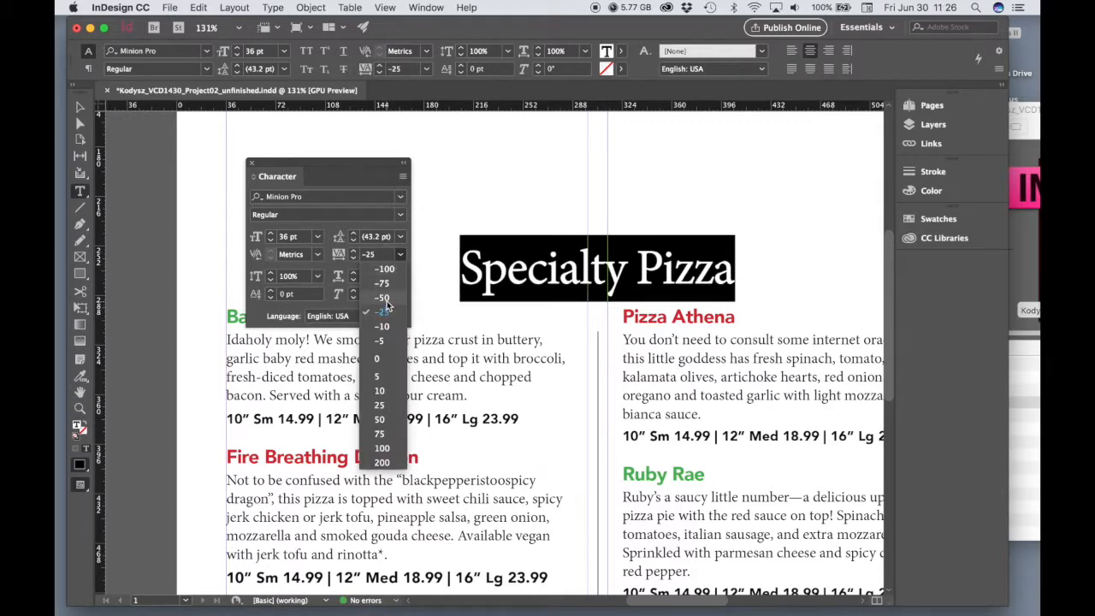
{"action": "left_click", "coordinate": [385, 299]}
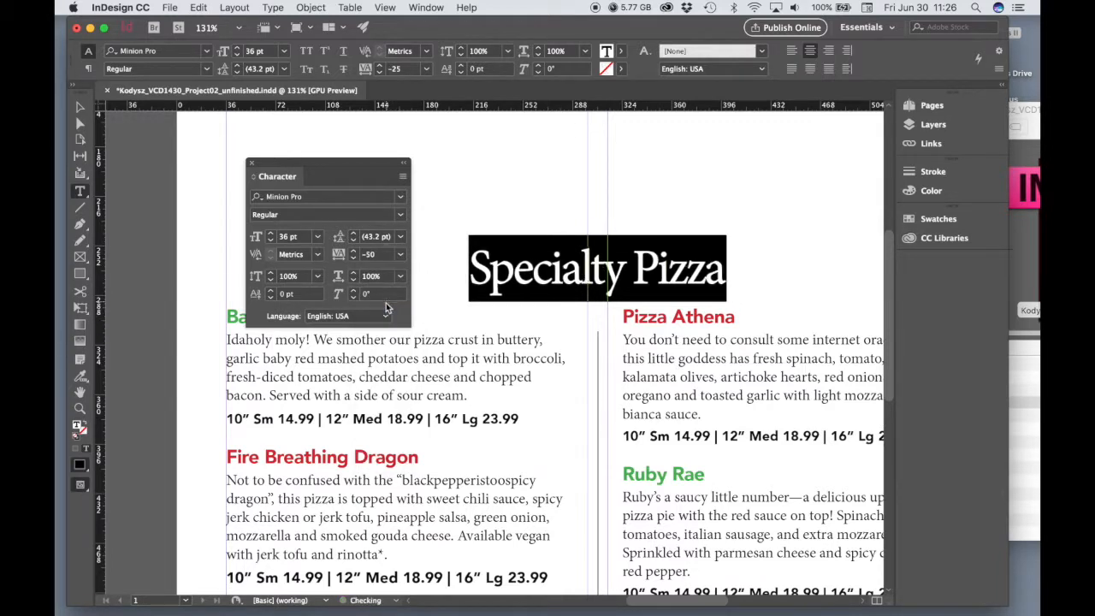
Fine-tune the "Specialty Pizza" heading's tracking with a custom negative value.
{"action": "left_click", "coordinate": [378, 255]}
{"action": "type", "text": "-10"}
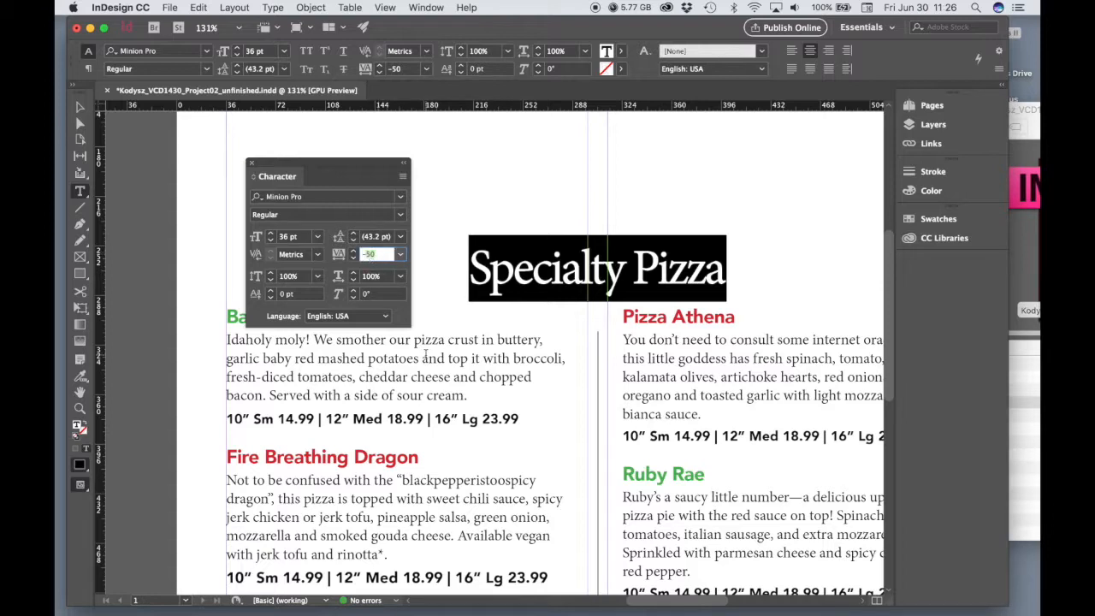
{"action": "key", "text": "Tab"}
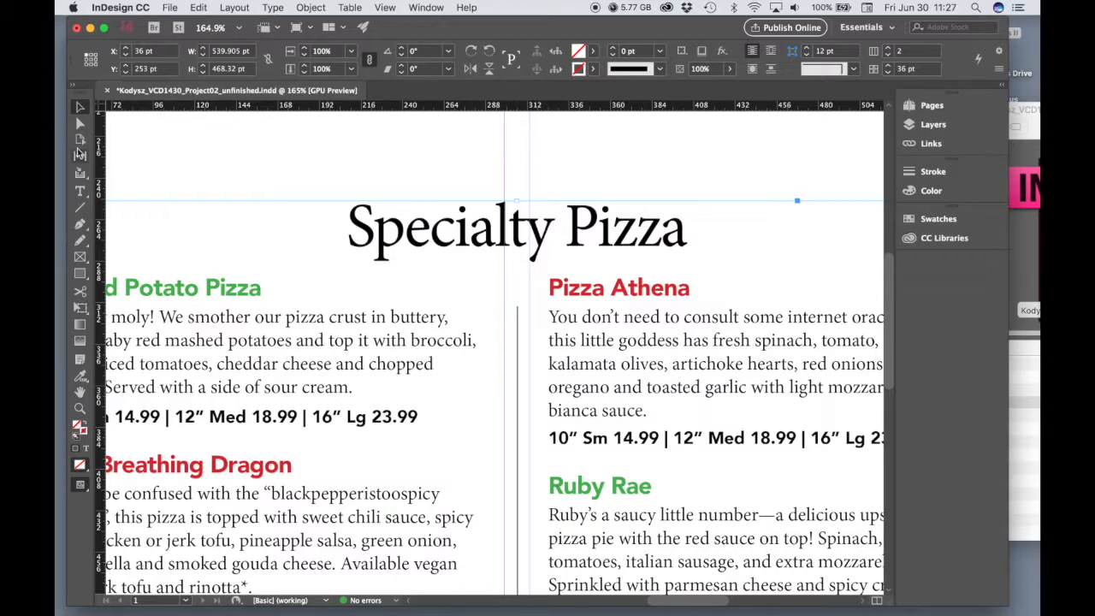
Move the vertical divider line between the menu columns up to about Y 290 pt, keeping it at X 306 pt.
{"action": "left_click", "coordinate": [518, 322]}
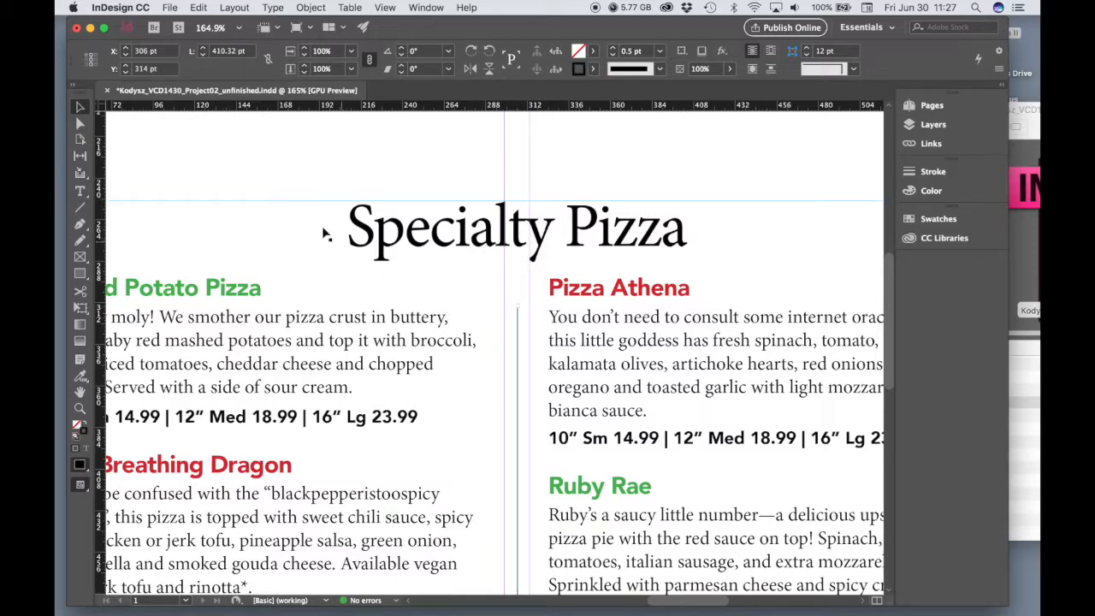
{"action": "left_click", "coordinate": [81, 126]}
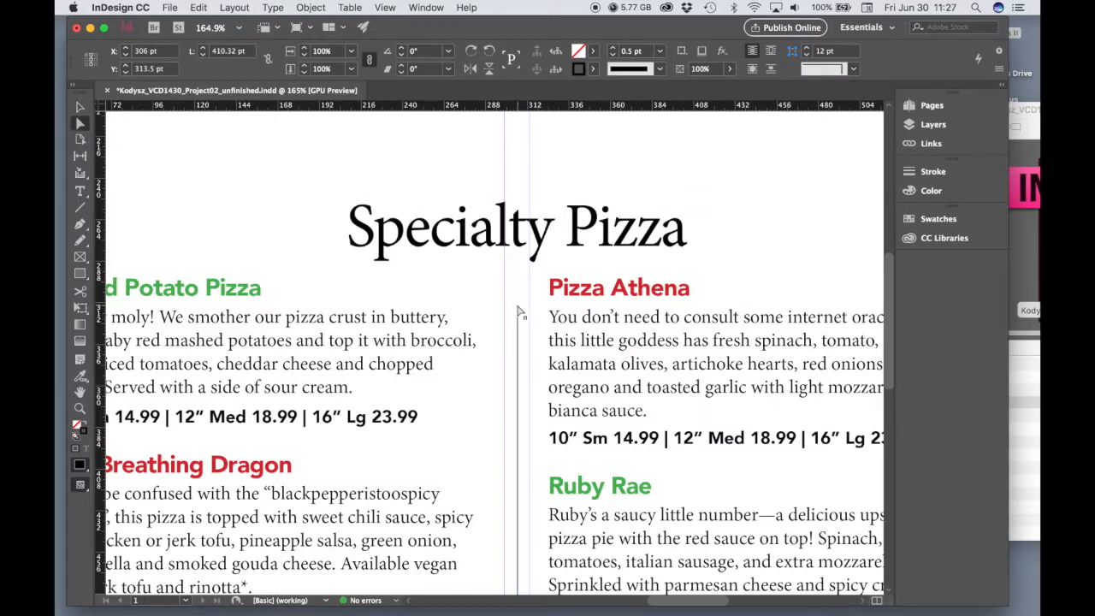
{"action": "left_click_drag", "start_coordinate": [518, 311], "coordinate": [523, 286]}
{"action": "scroll", "coordinate": [780, 451], "scroll_direction": "down", "scroll_amount": 15}
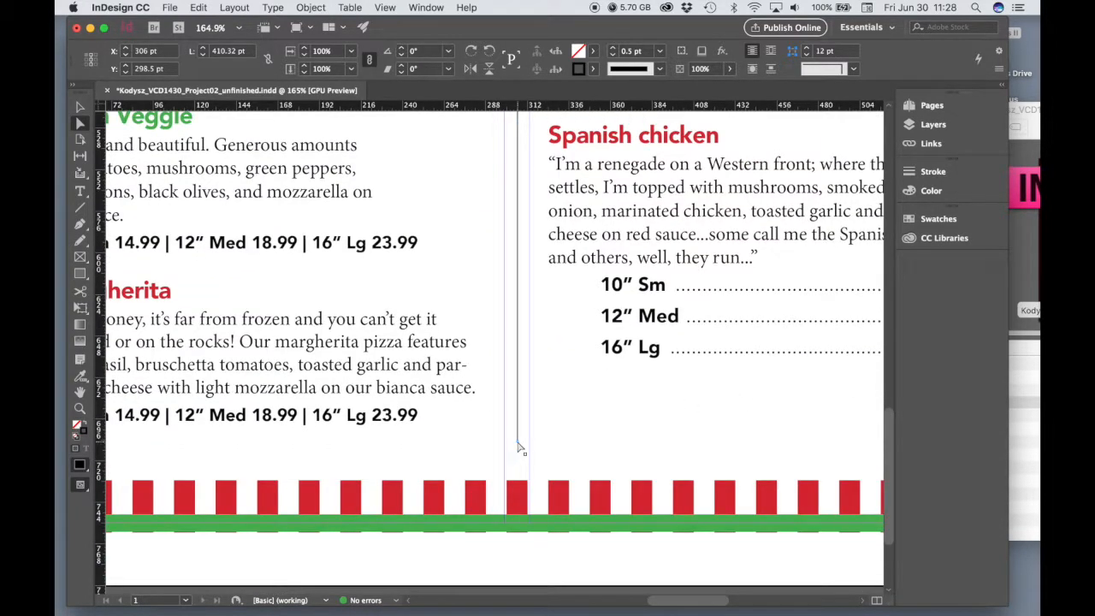
{"action": "mouse_move", "coordinate": [519, 447]}
{"action": "left_mouse_down"}
{"action": "mouse_move", "coordinate": [523, 436]}
{"action": "mouse_move", "coordinate": [505, 430]}
{"action": "mouse_move", "coordinate": [517, 425]}
{"action": "left_mouse_up"}
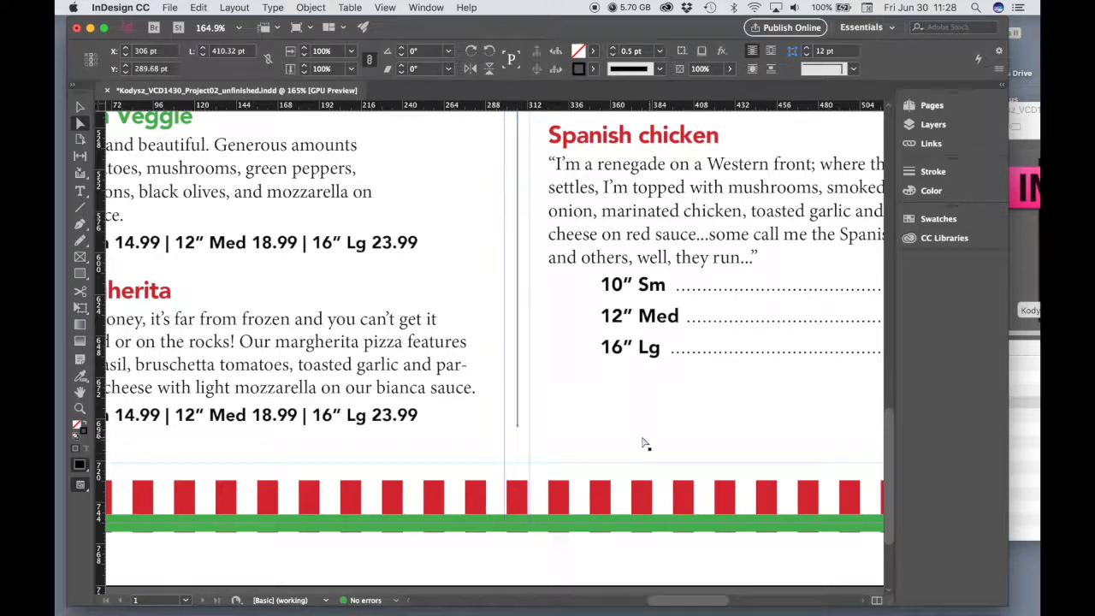